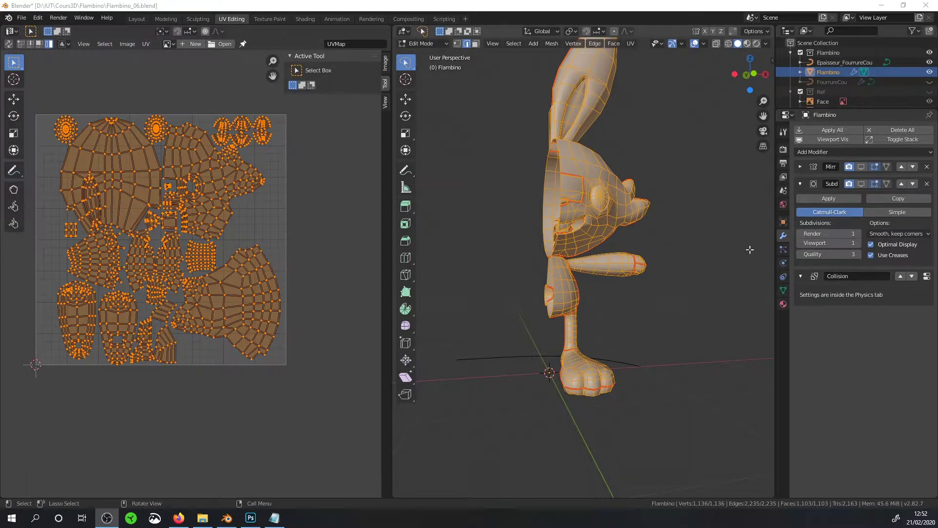
- Display the Mirror modifier, turn off Subdivision in the viewport, and face the character from the front
left_click(862, 167)
left_click(862, 184)
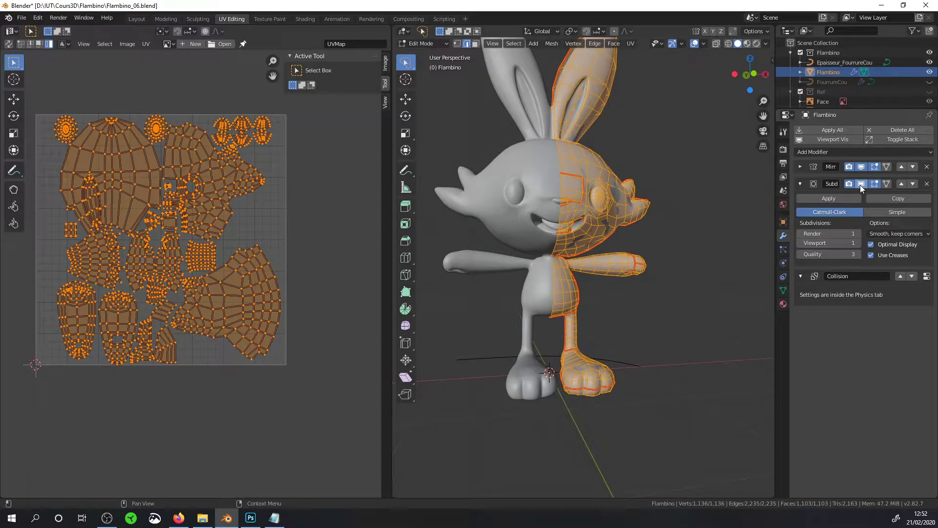
middle_click_drag(632, 189, 562, 191)
left_click(861, 184)
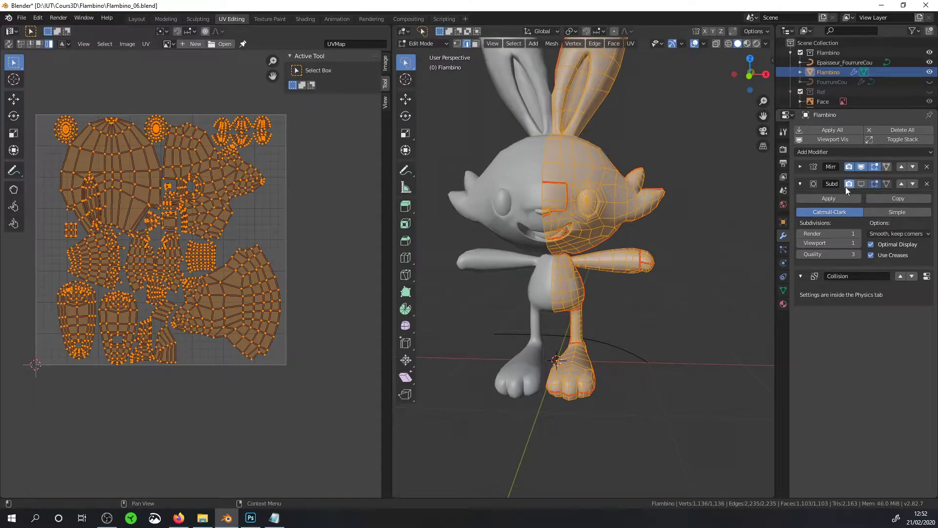
scroll(633, 220, "up", 3)
middle_click_drag(630, 209, 626, 223)
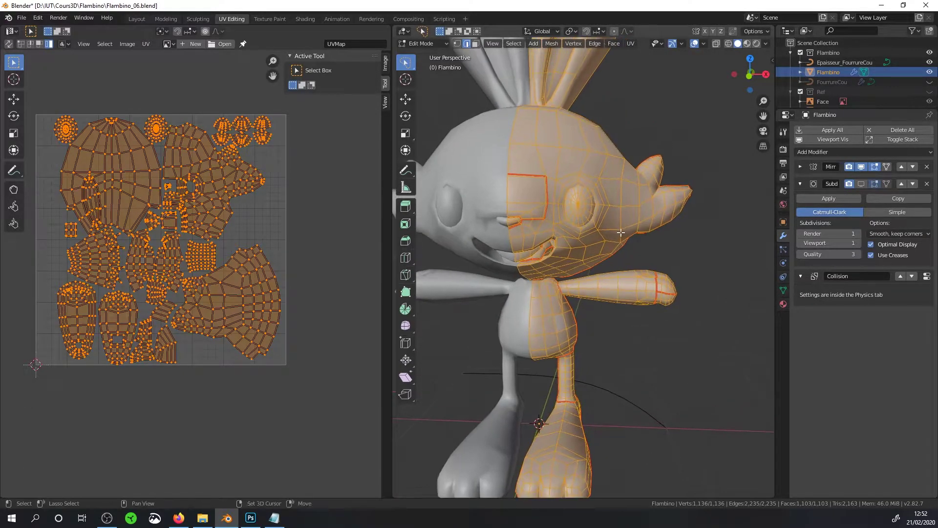
- In Object Mode, remove the old Material.001 slot and create a new material named M_Yeux
left_click(784, 303)
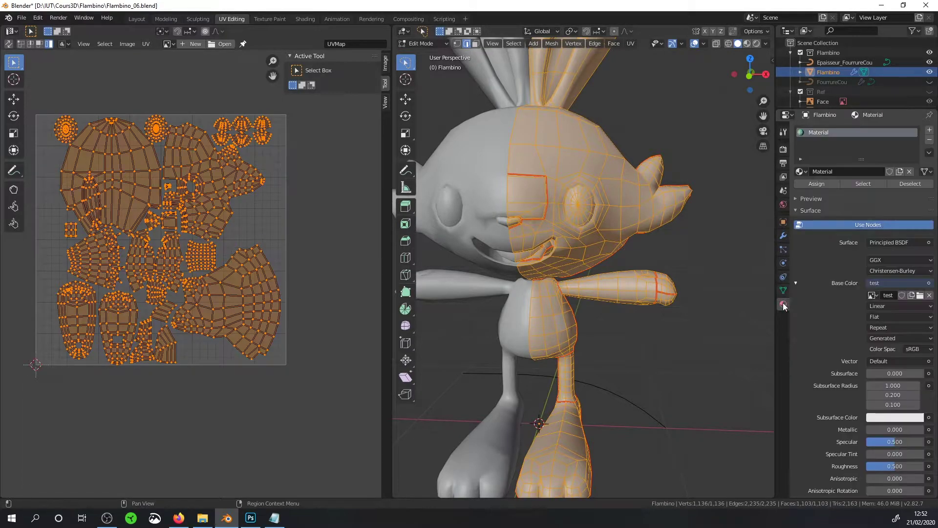
left_click(930, 143)
key("Tab")
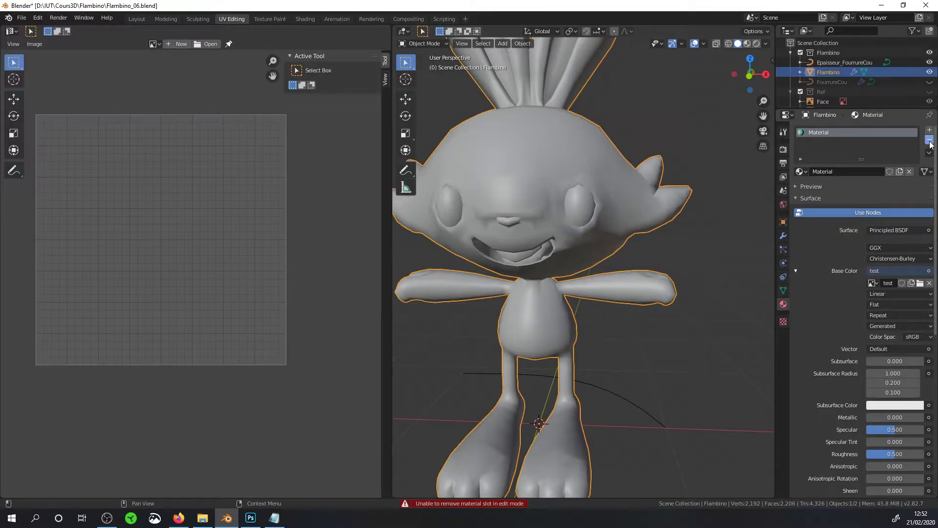
left_click(931, 140)
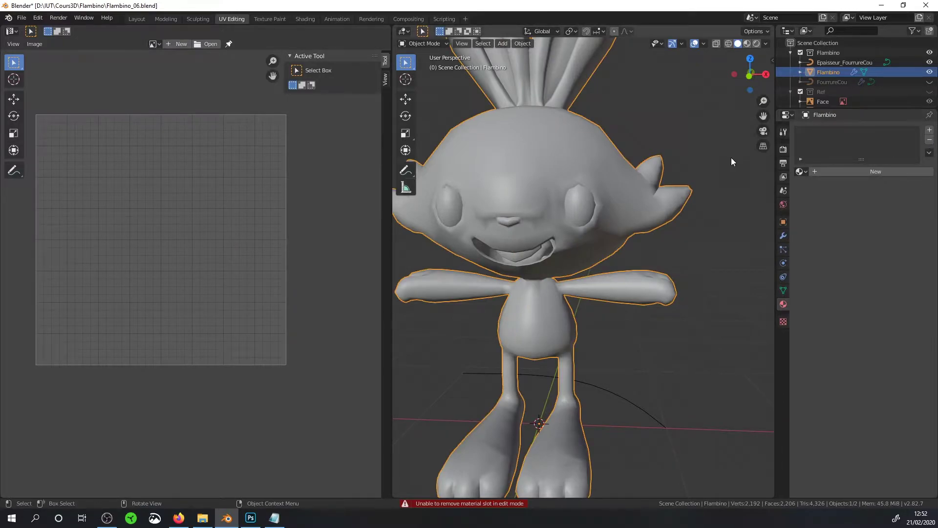
left_click(846, 172)
type("M")
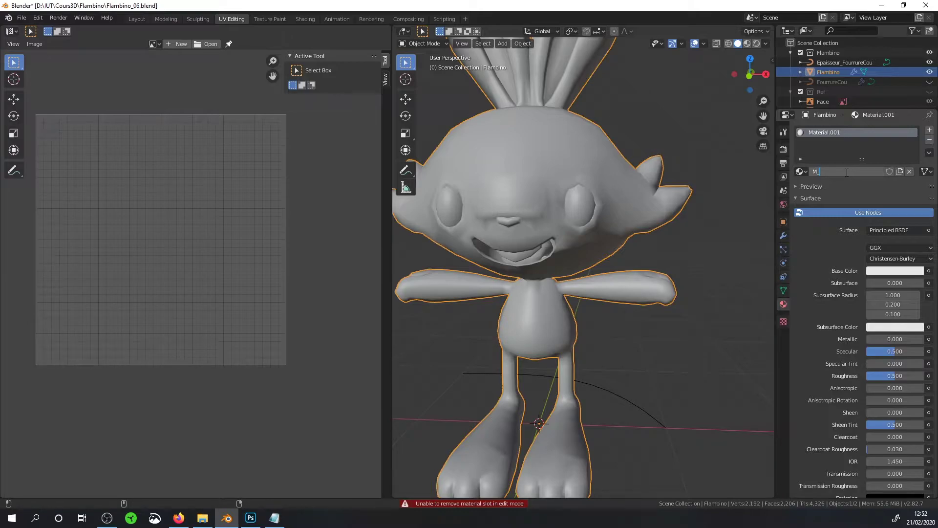
type("_Yeux")
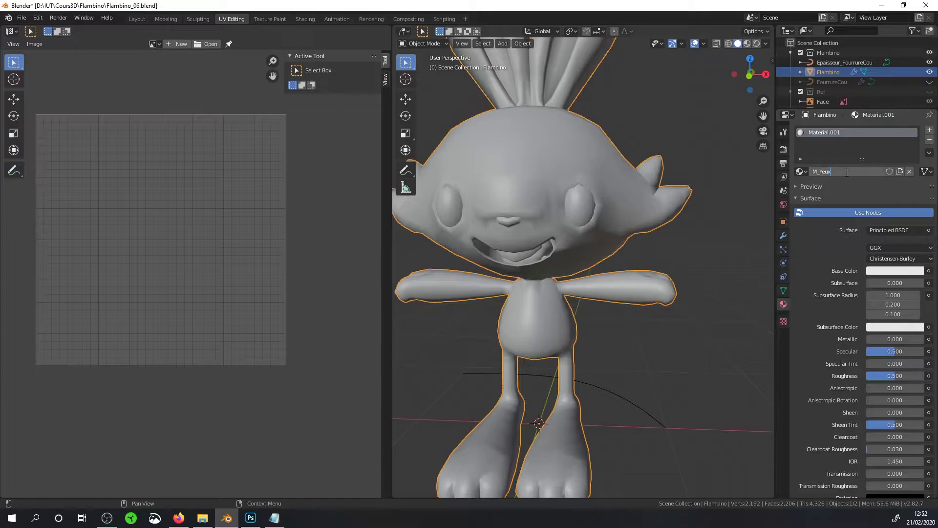
key("Return")
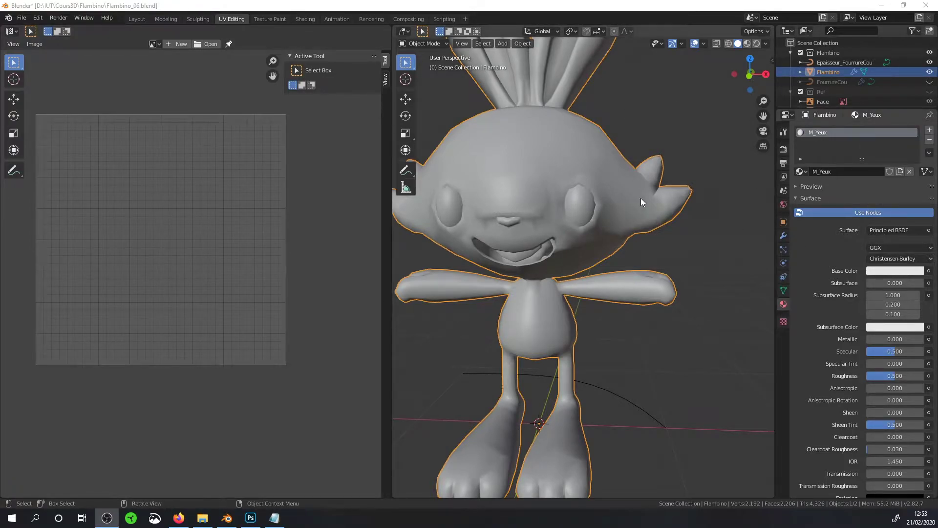
- Select the connected eye geometry in Edit Mode and assign M_Yeux to it
middle_click_drag(640, 198, 615, 202)
key("Tab")
scroll(615, 201, "up", 2)
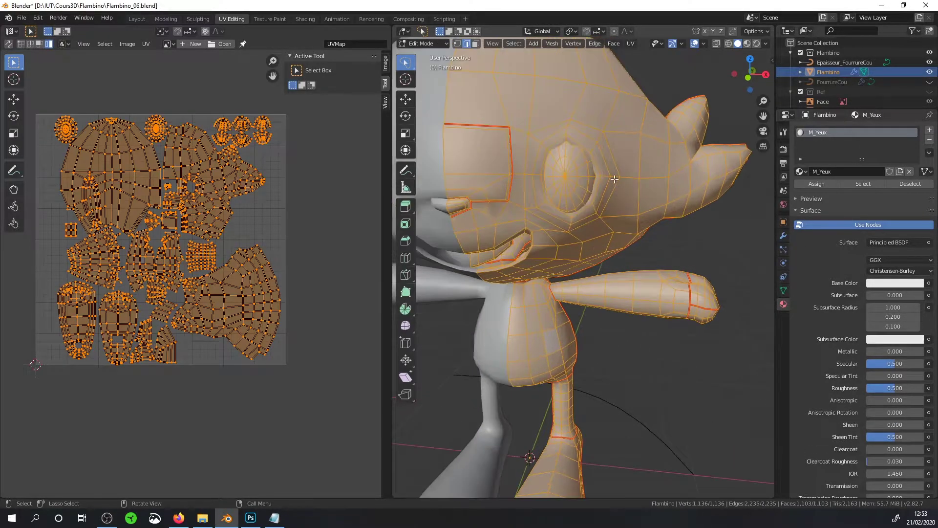
scroll(630, 209, "up", 1)
key("alt+a")
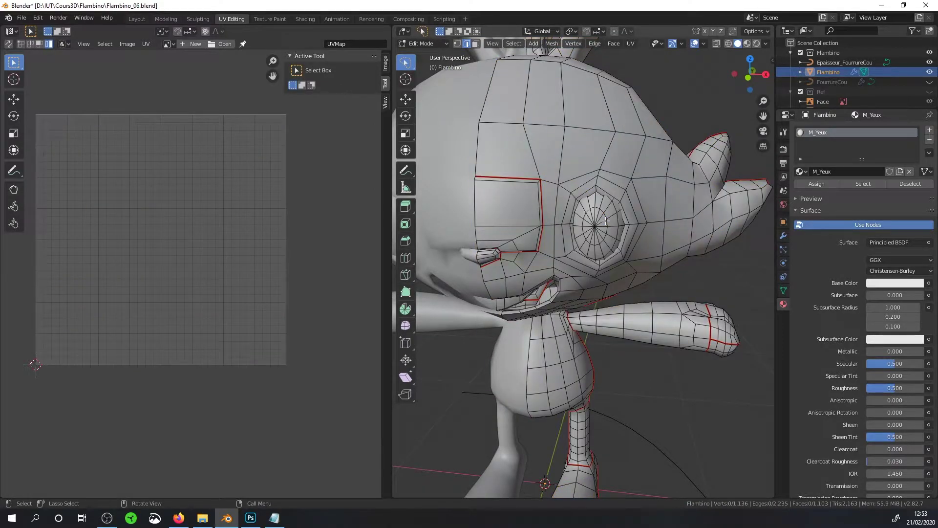
key("l")
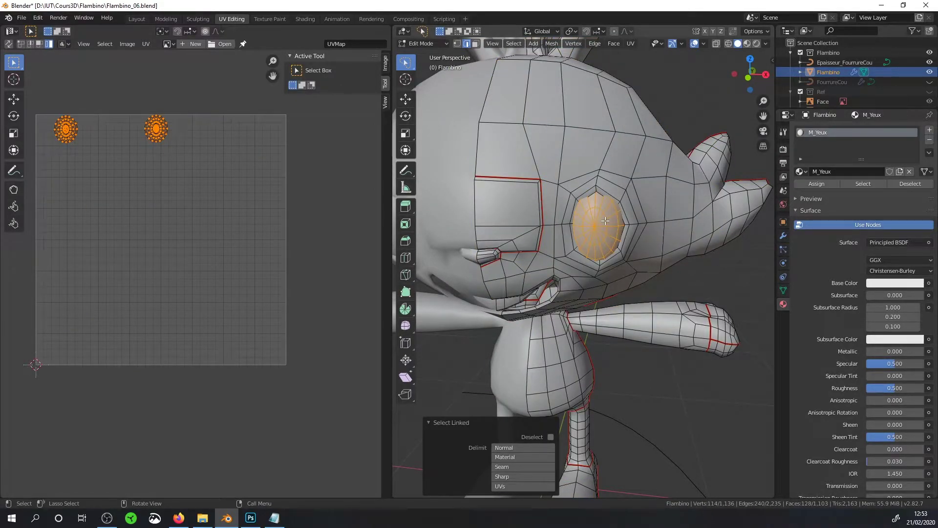
left_click(808, 182)
key("Tab")
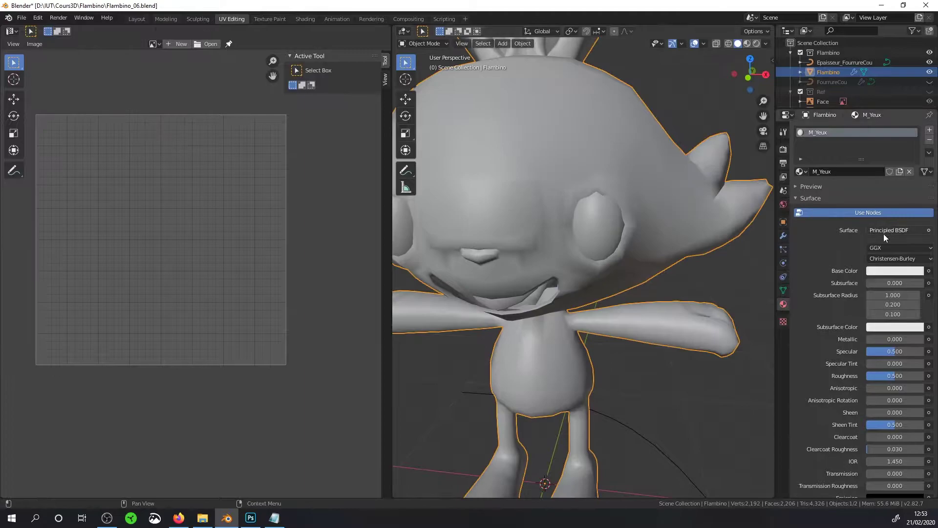
- Switch to Material Preview shading and make M_Yeux's base colour red
left_click(885, 269)
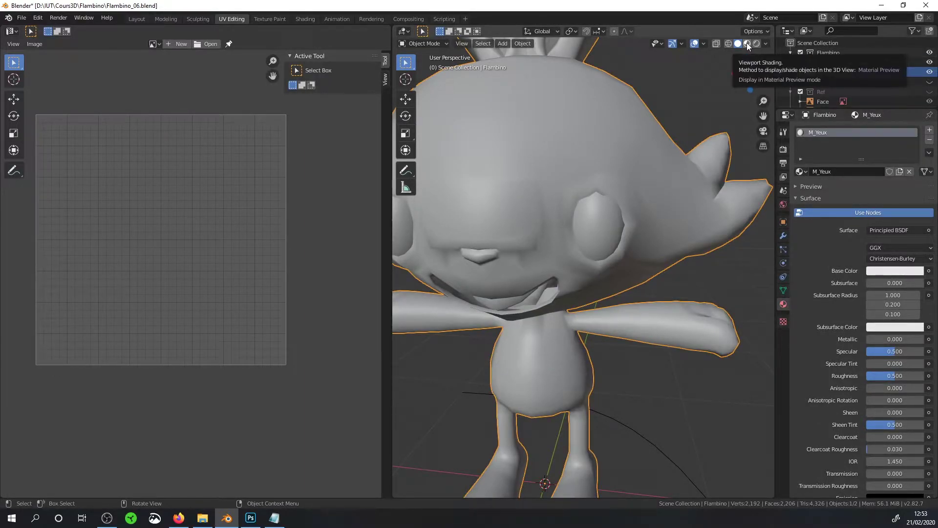
left_click(746, 47)
left_click(895, 270)
left_click(914, 183)
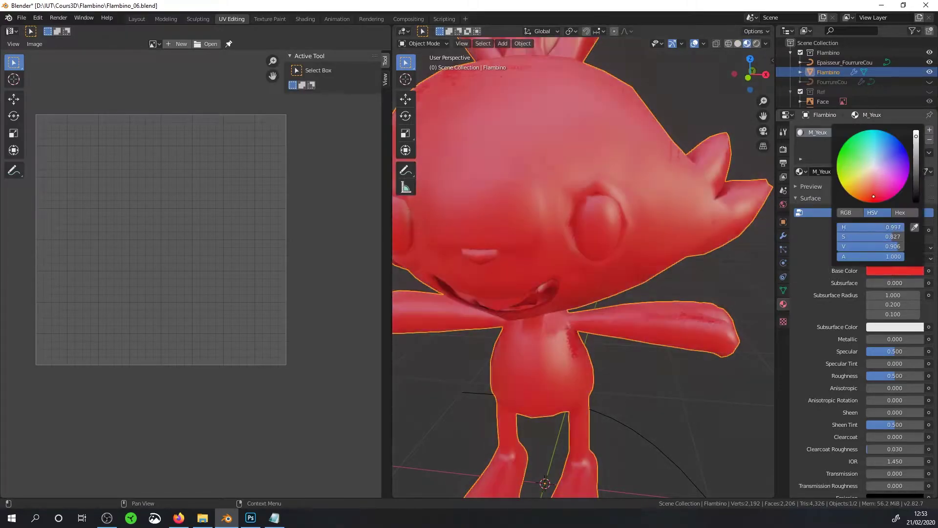
key("Tab")
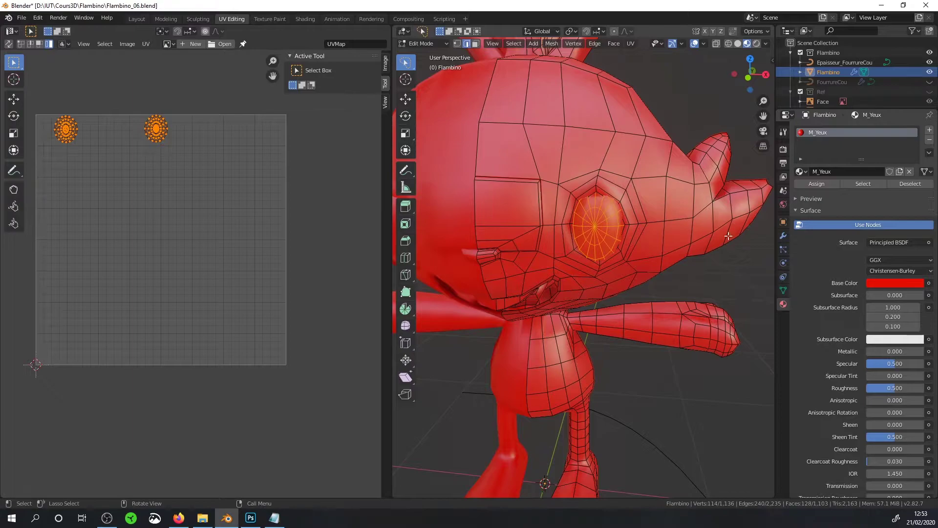
- Add a second material slot with a new material named M_Dents
middle_click_drag(729, 236, 566, 274)
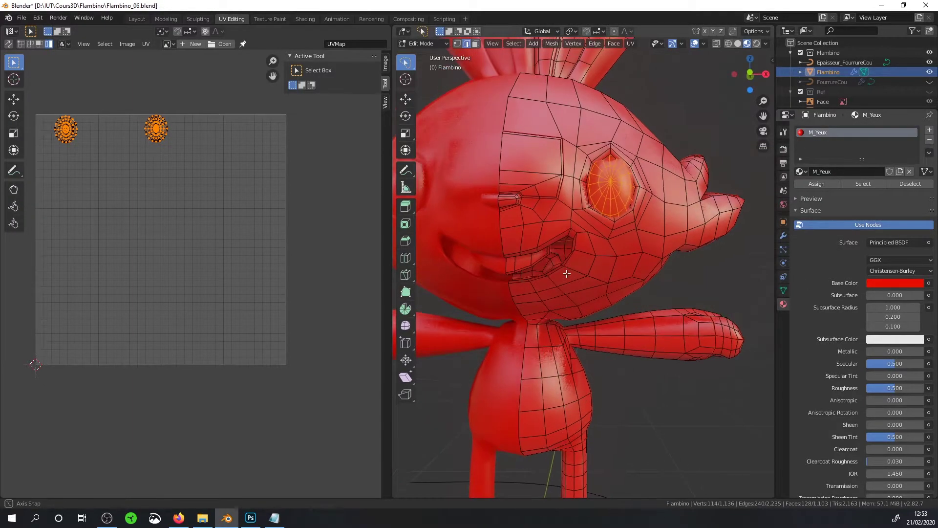
scroll(566, 274, "up", 3)
left_click(929, 130)
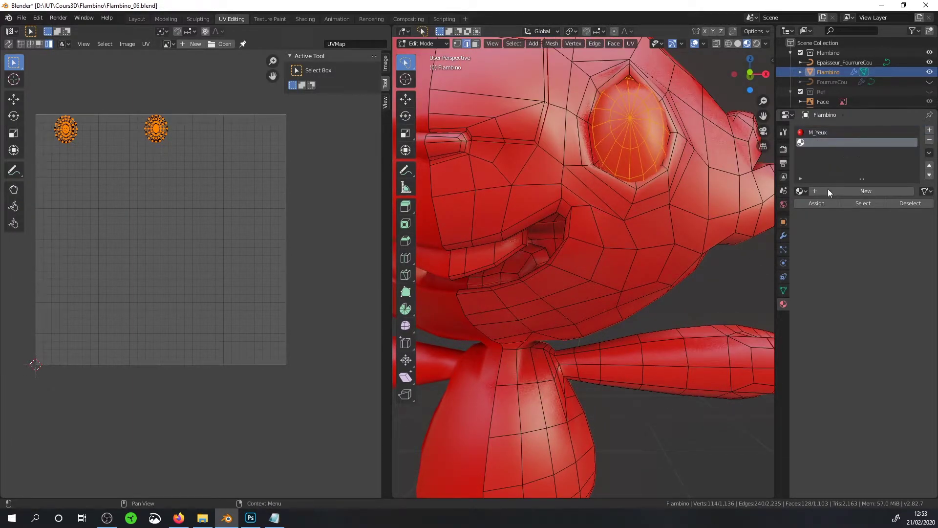
left_click(841, 192)
double_click(840, 187)
type("M")
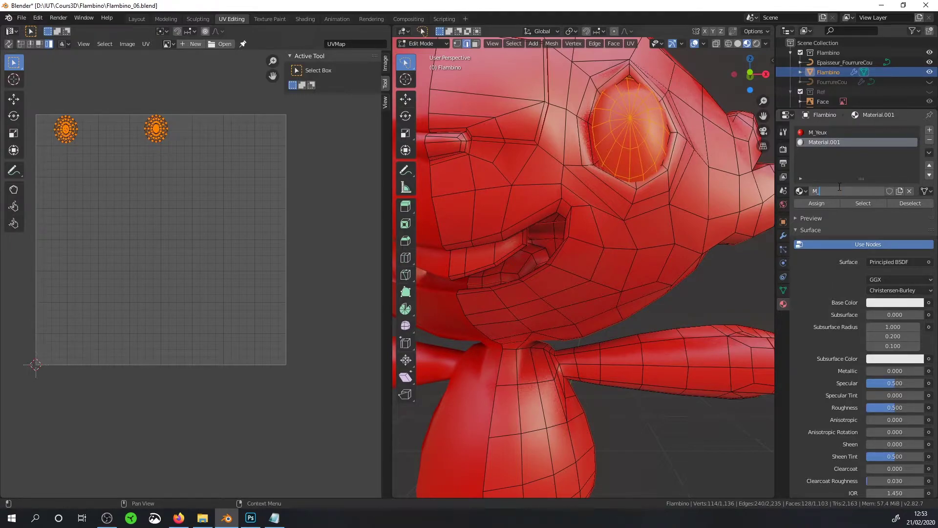
type("_Dents")
key("Return")
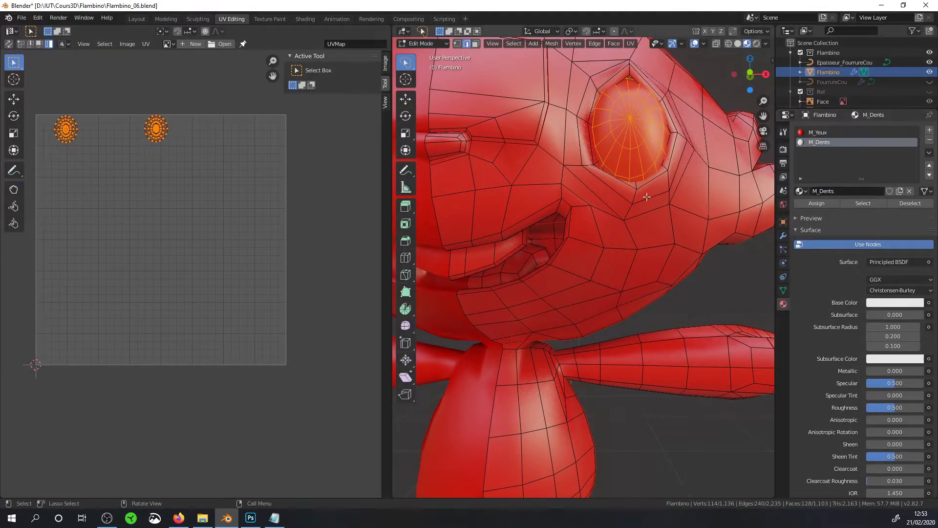
- Select the connected teeth faces and assign M_Dents, turning them white
key("l")
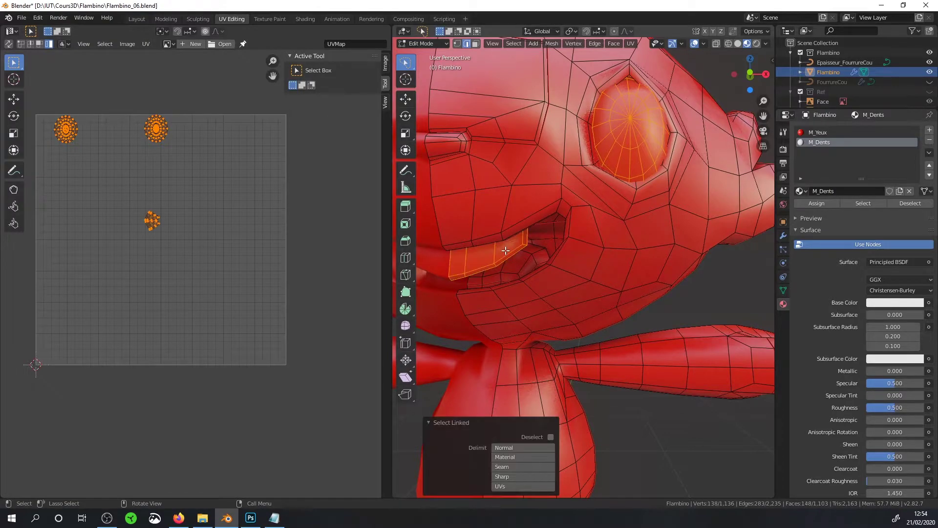
key("alt+a")
key("l")
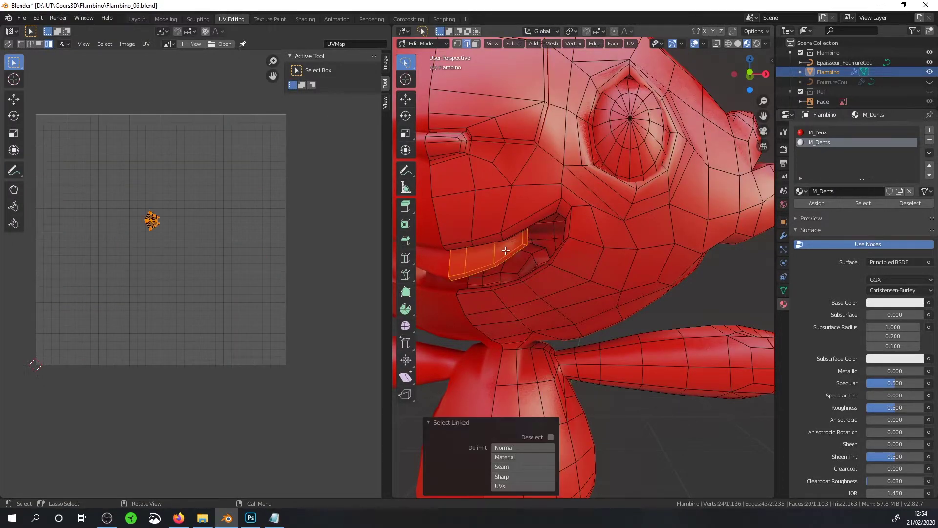
left_click(824, 203)
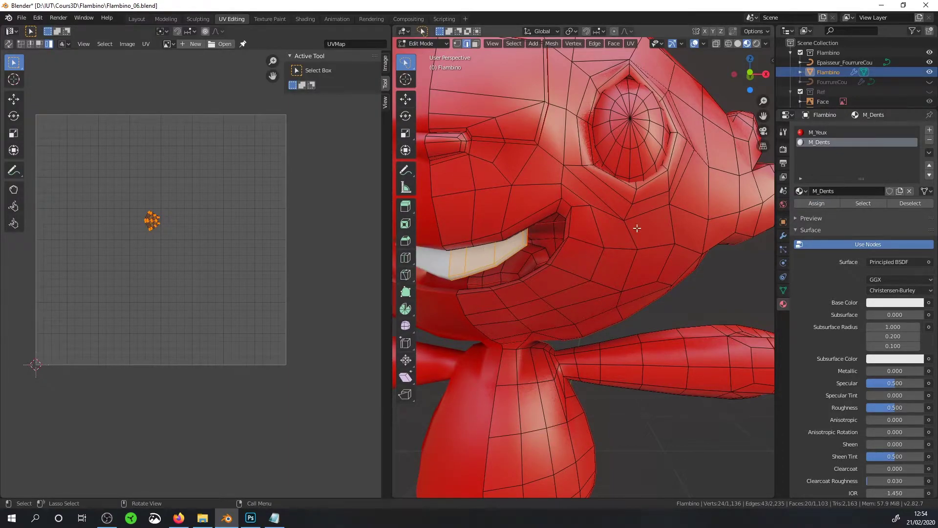
middle_click_drag(571, 242, 557, 244)
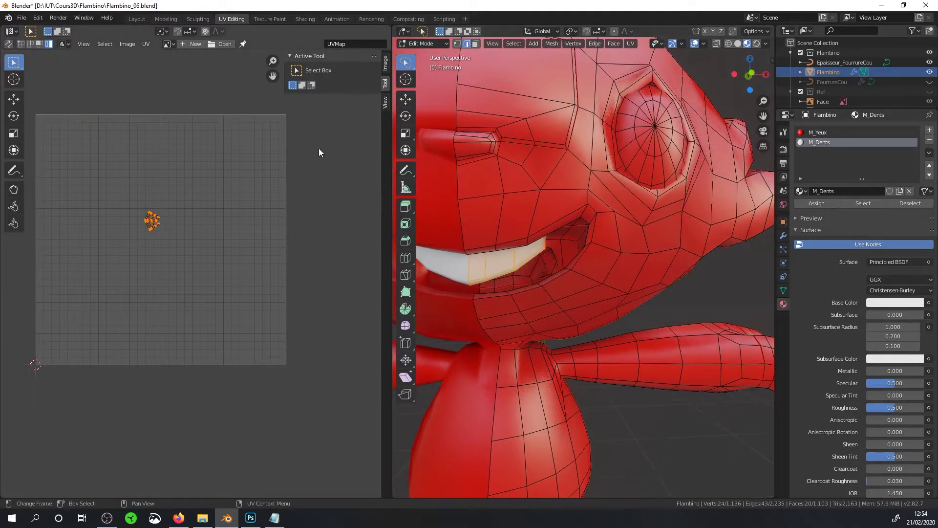
- Turn the left area into an Image Editor showing the Flambino reference picture, and add a third material slot
left_click(11, 31)
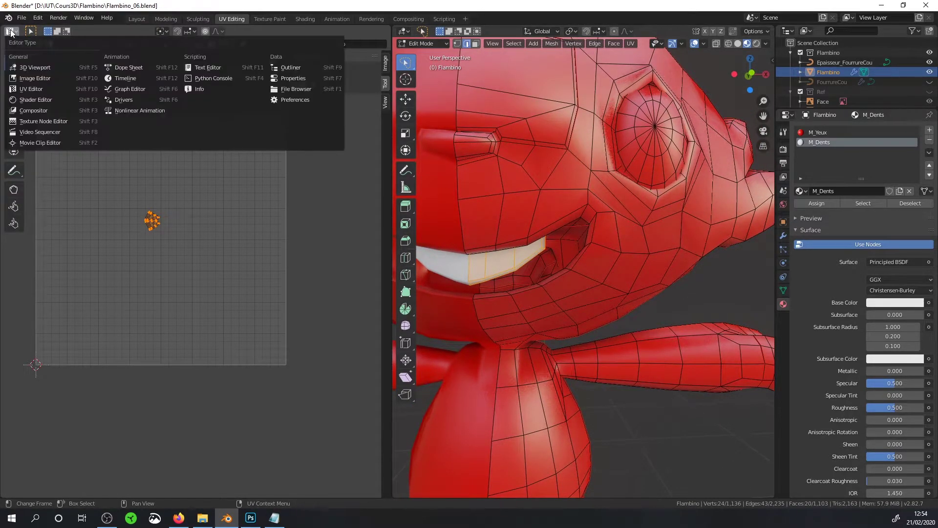
left_click(31, 78)
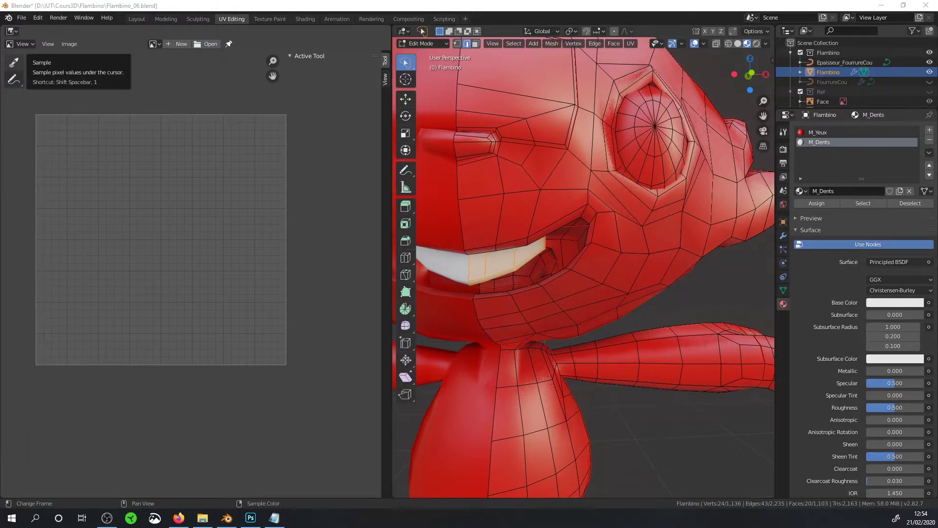
key("alt+o")
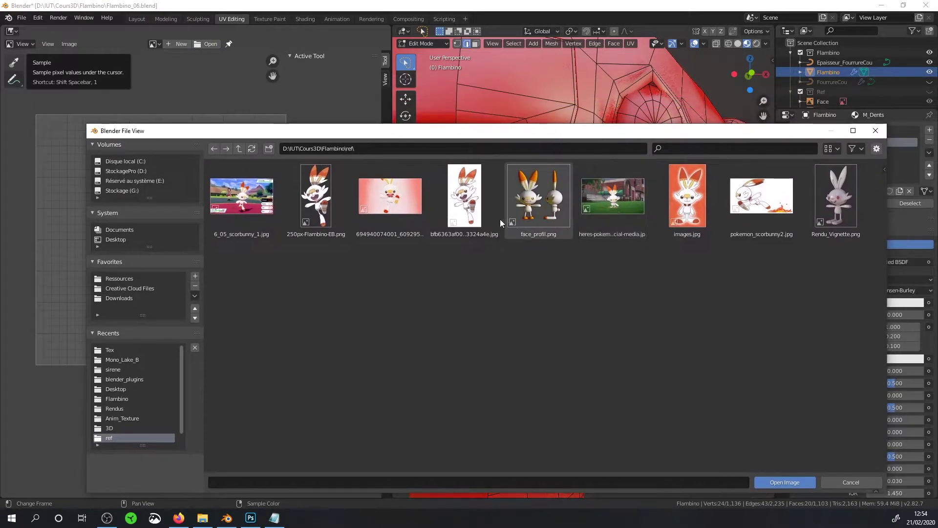
left_click(470, 207)
double_click(470, 208)
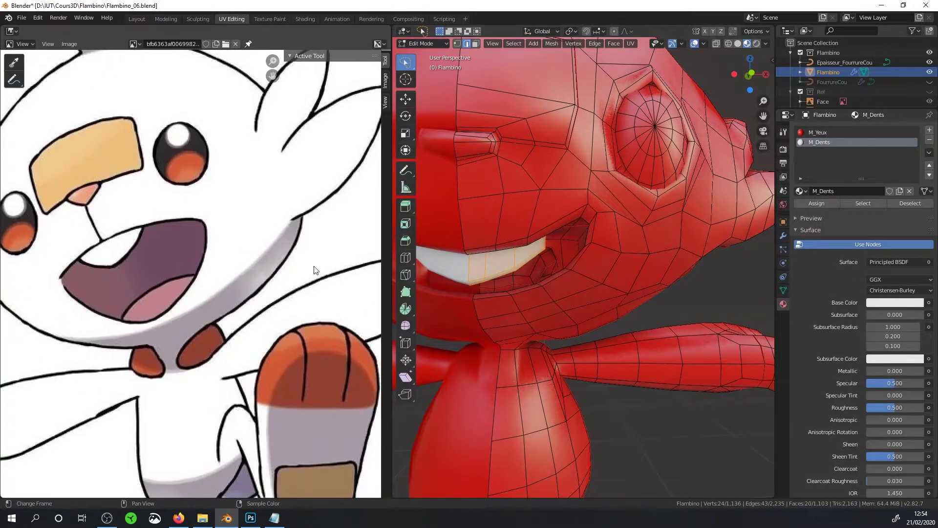
left_click(930, 129)
- Create a material named M_Langue and assign it to the connected tongue faces
left_click(839, 191)
type("M_")
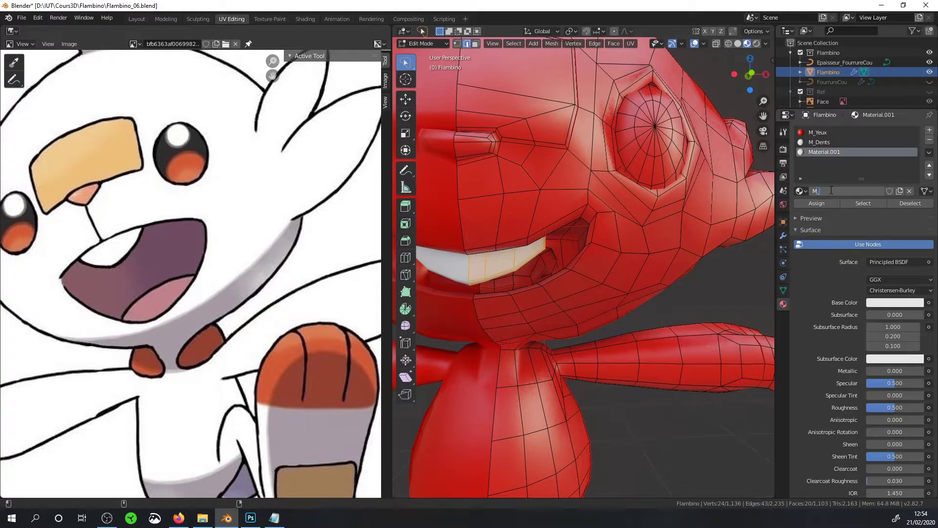
type("Langue")
key("Return")
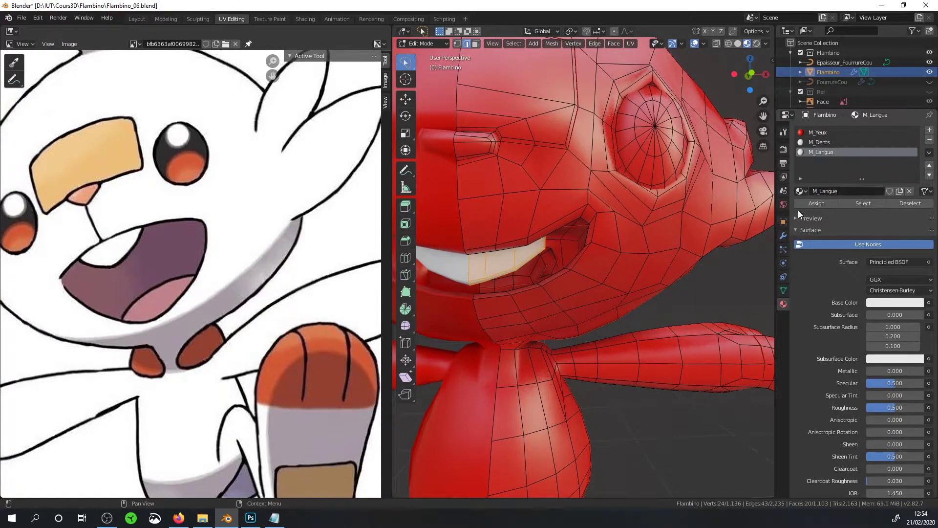
key("alt+a")
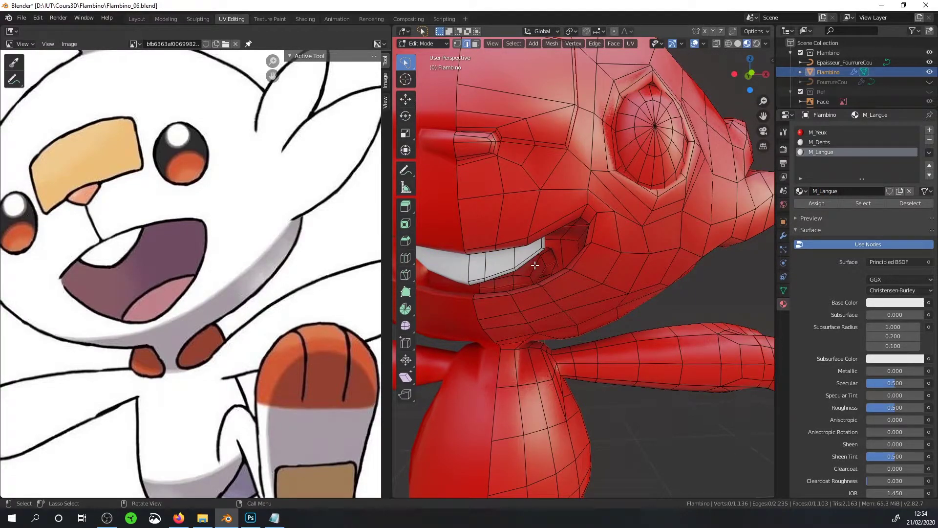
key("l")
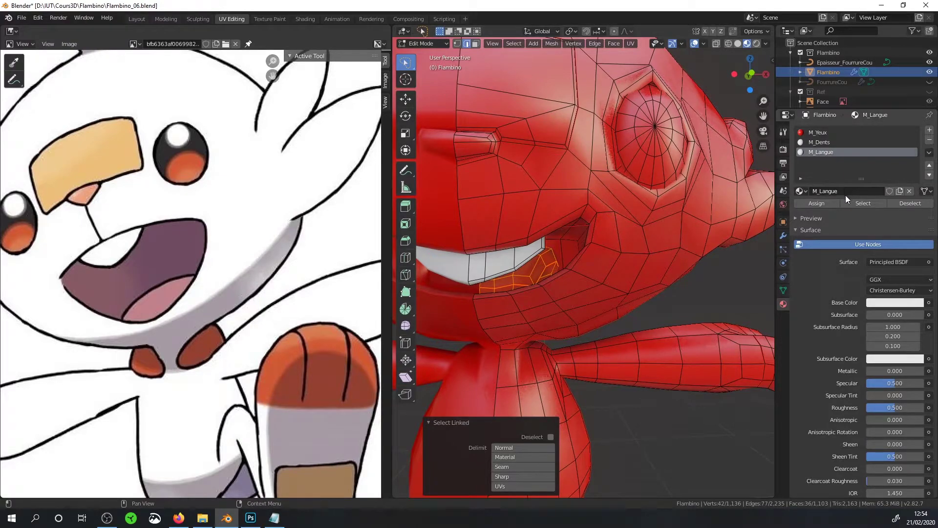
left_click(817, 204)
- Sample the reference tongue's pale pink as M_Langue's base colour, then show the modifier settings
left_click(895, 303)
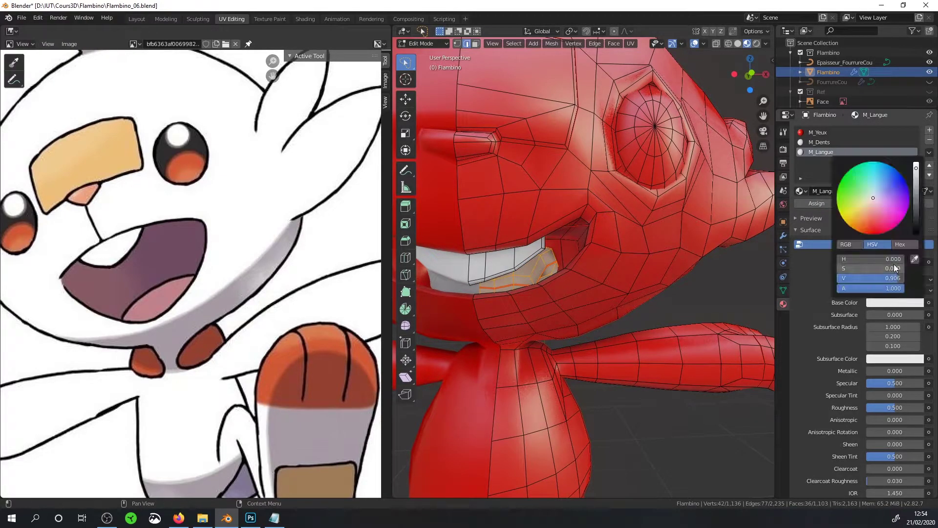
left_click(914, 259)
left_click(163, 299)
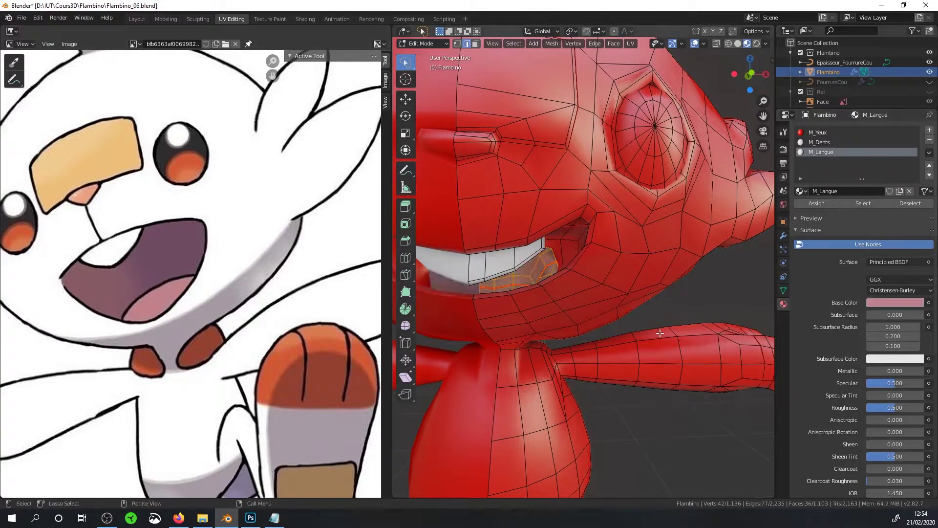
left_click(783, 236)
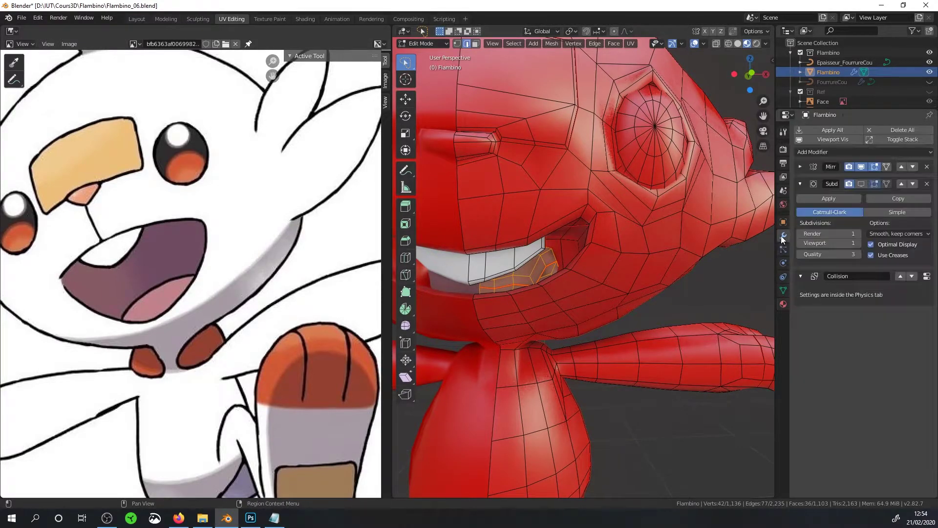
- Hide the modifiers in the viewport and select the mouth interior faces, growing the selection
left_click_drag(861, 183, 861, 167)
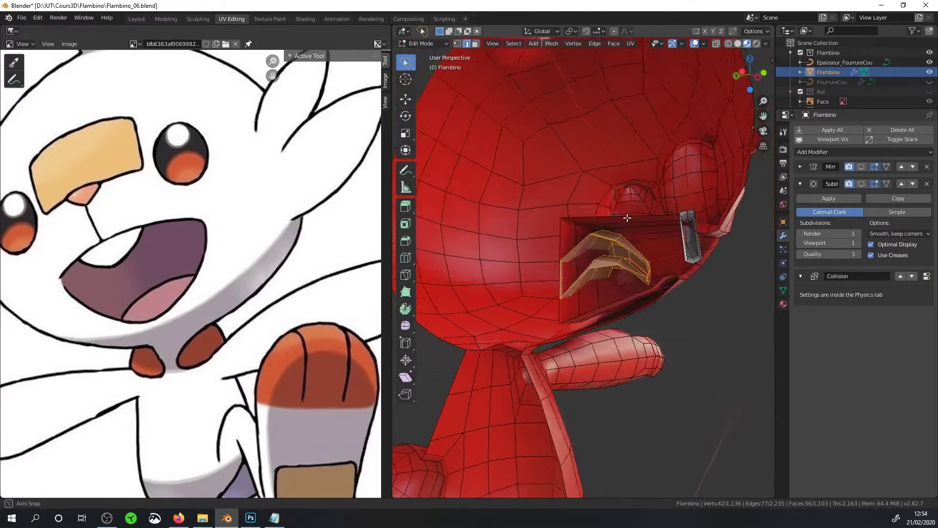
mouse_move(635, 244)
middle_mouse_down()
mouse_move(707, 253)
mouse_move(635, 284)
middle_mouse_up()
scroll(706, 253, "up", 3)
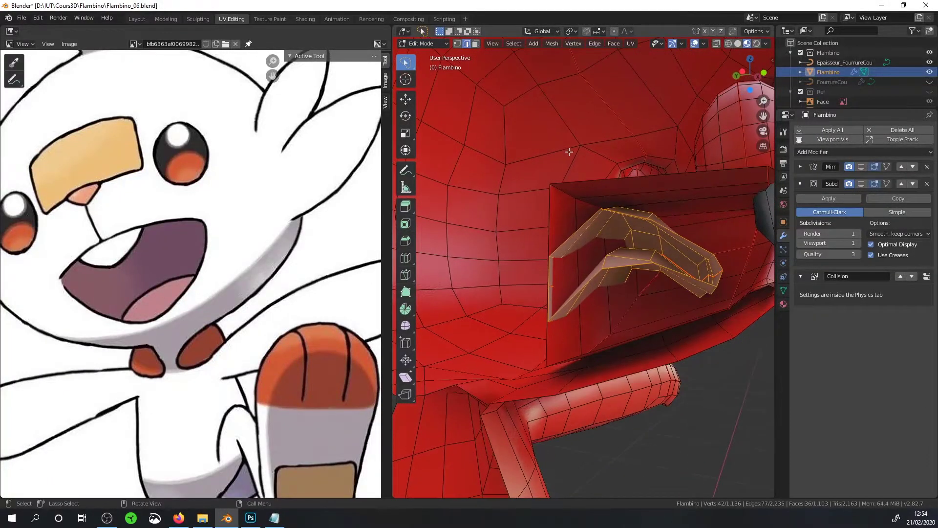
key("3")
left_click(606, 293)
left_click(643, 277, "ctrl")
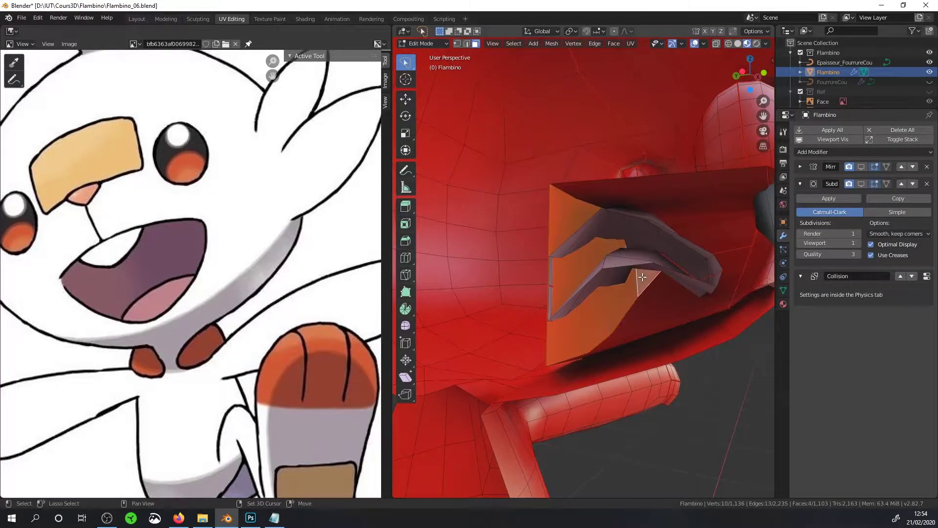
key("ctrl+KP_Add")
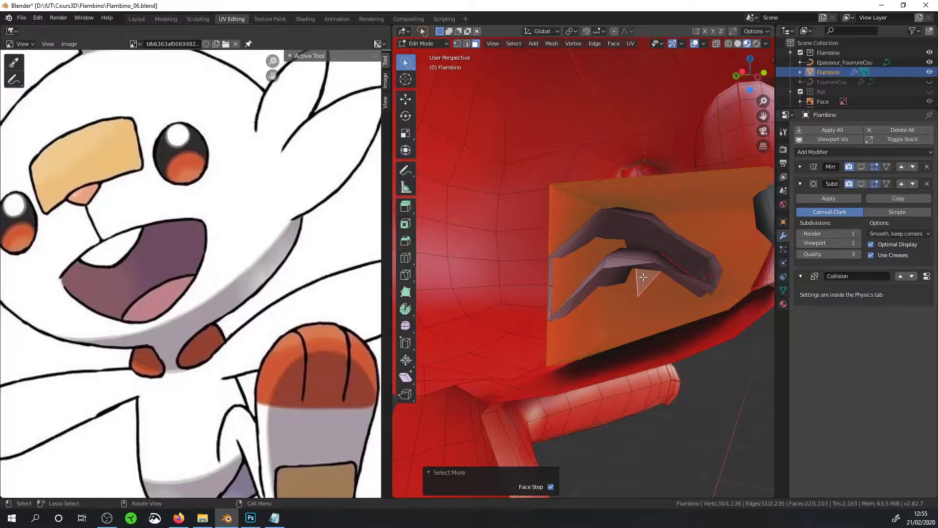
scroll(700, 241, "down", 3)
middle_click_drag(682, 250, 650, 254)
scroll(650, 254, "up", 4)
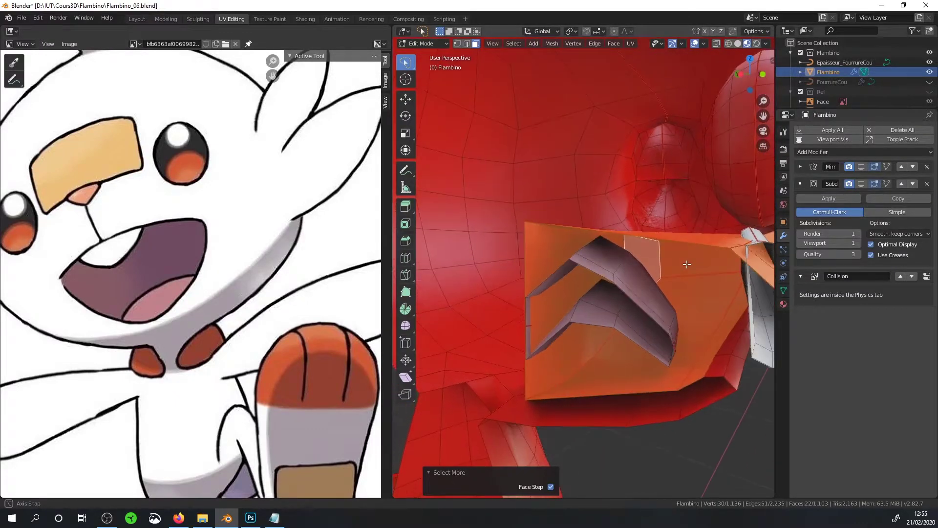
- Add a fourth material slot with a new material named M_Bouche
left_click(784, 303)
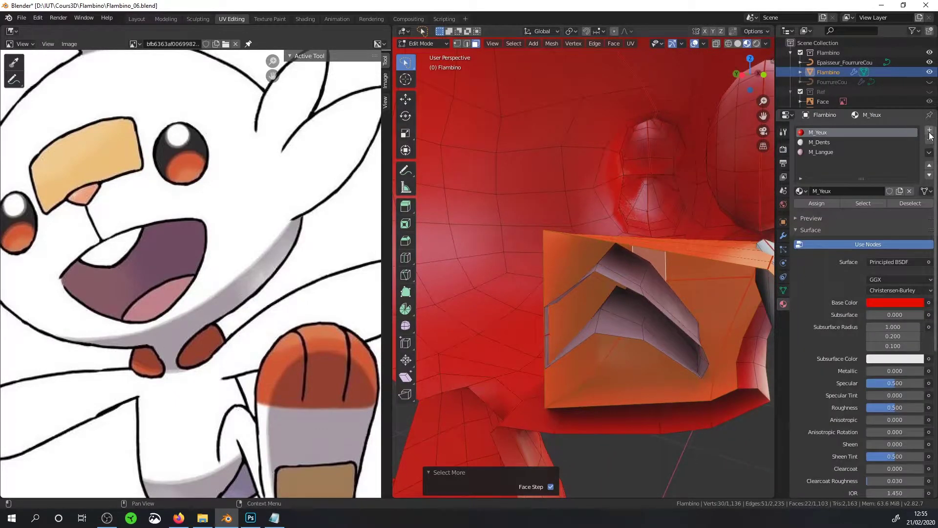
left_click(930, 130)
left_click(855, 191)
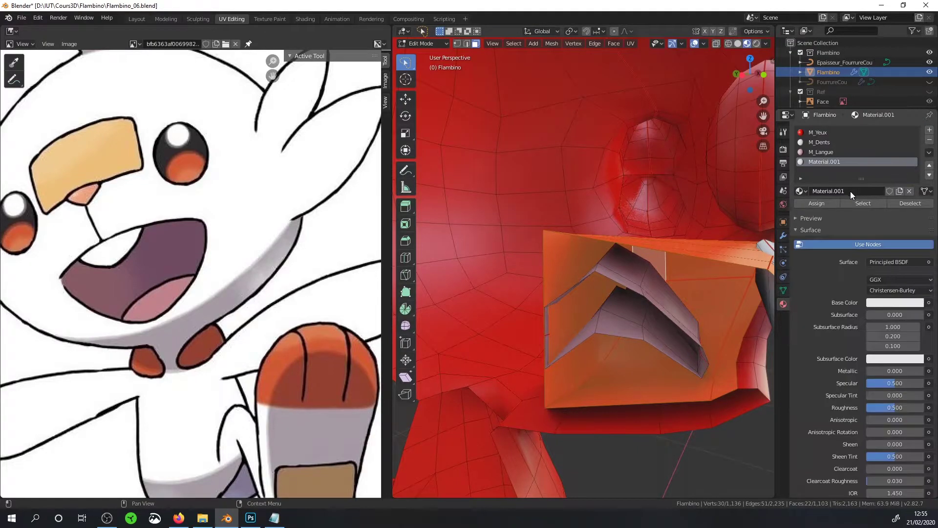
double_click(851, 191)
type("M")
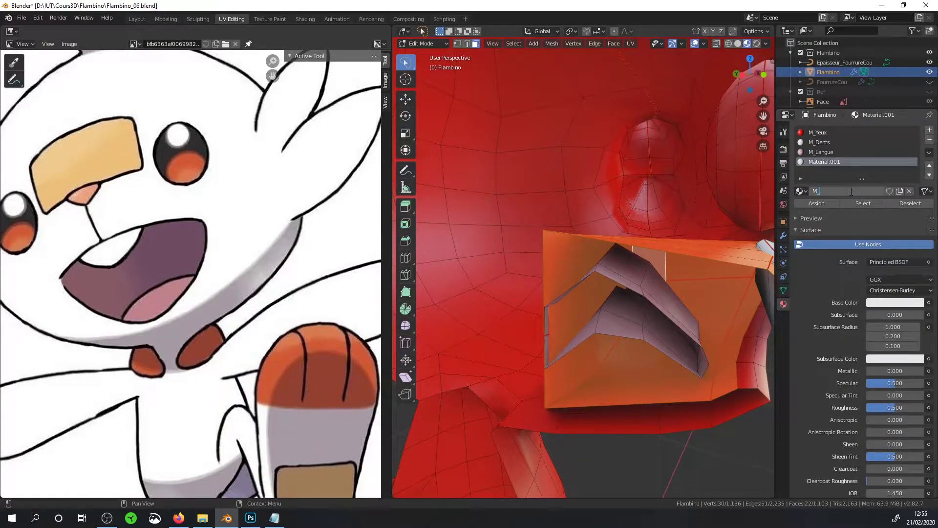
type("_P")
key("BackSpace")
key("BackSpace")
type("Bo")
type("uche")
key("Return")
- Assign M_Bouche to the mouth interior, sample the reference's mauve as its colour, and return to Object Mode
left_click(824, 202)
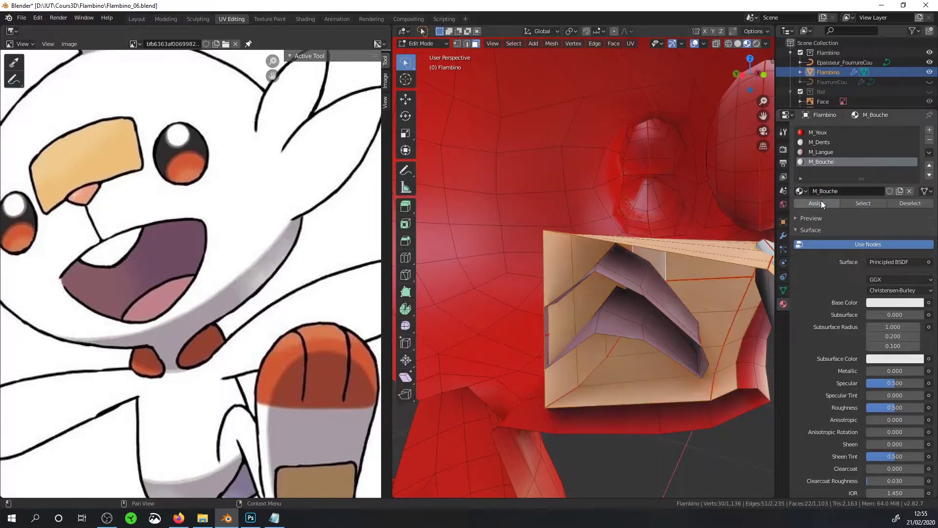
left_click(929, 302)
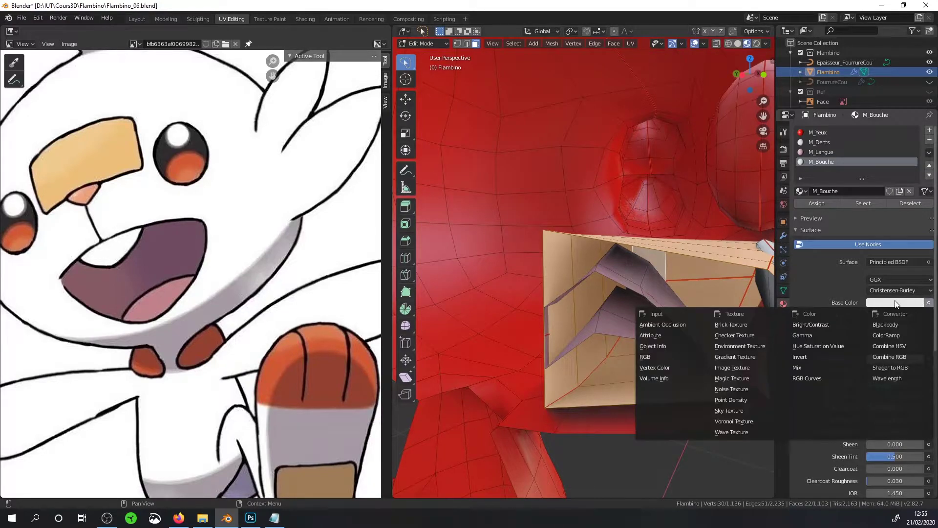
left_click(892, 303)
left_click(915, 259)
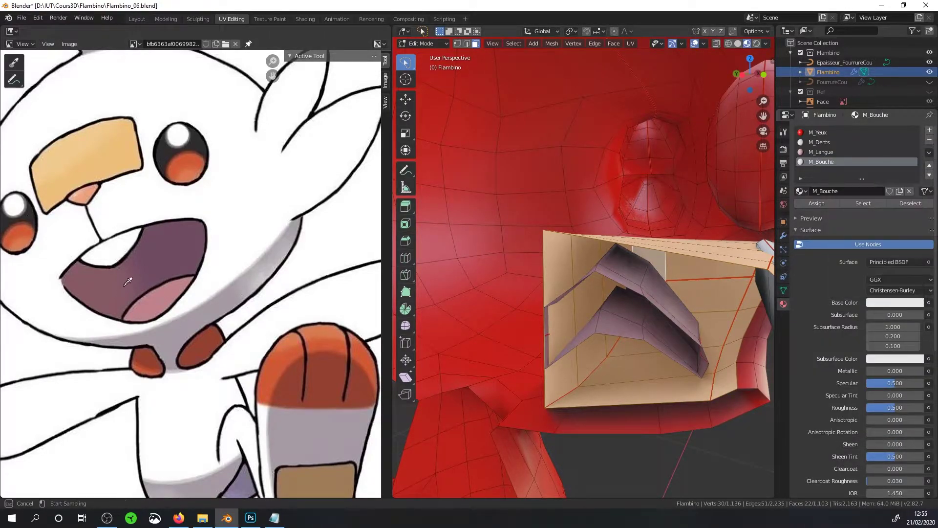
left_click(136, 271)
key("Tab")
scroll(602, 271, "down", 5)
scroll(602, 271, "up", 3)
scroll(620, 275, "down", 5)
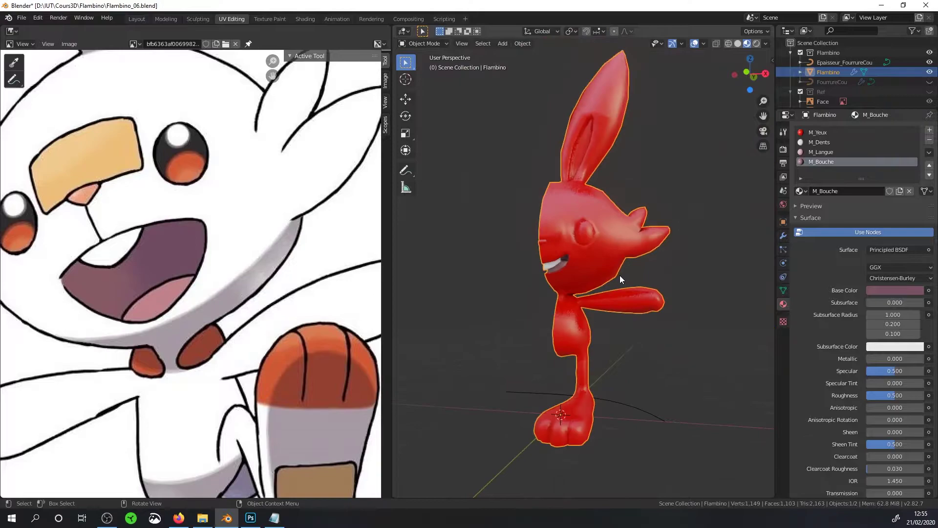
scroll(593, 259, "up", 3)
scroll(562, 219, "up", 2)
- In Edit Mode, select the faces of the nose protrusion, removing one stray face
scroll(562, 218, "up", 2)
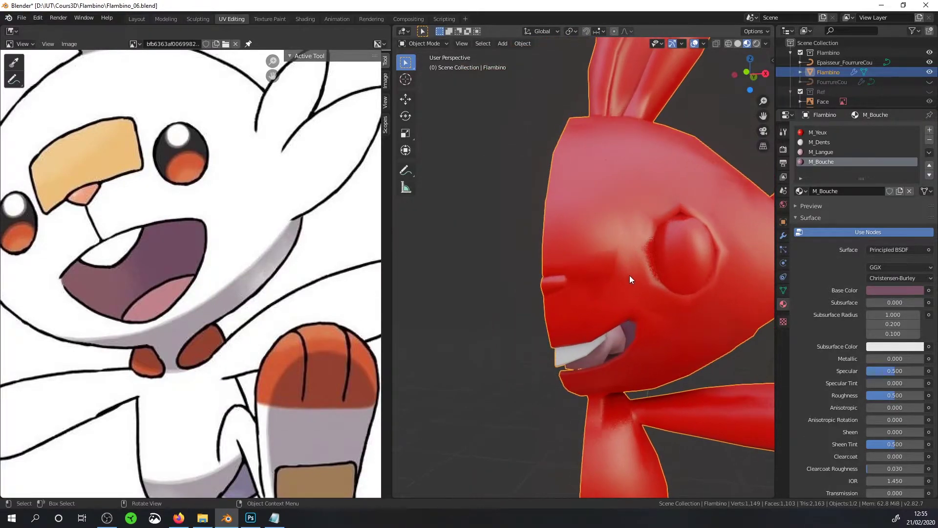
scroll(630, 275, "up", 2)
scroll(644, 286, "up", 1)
key("Tab")
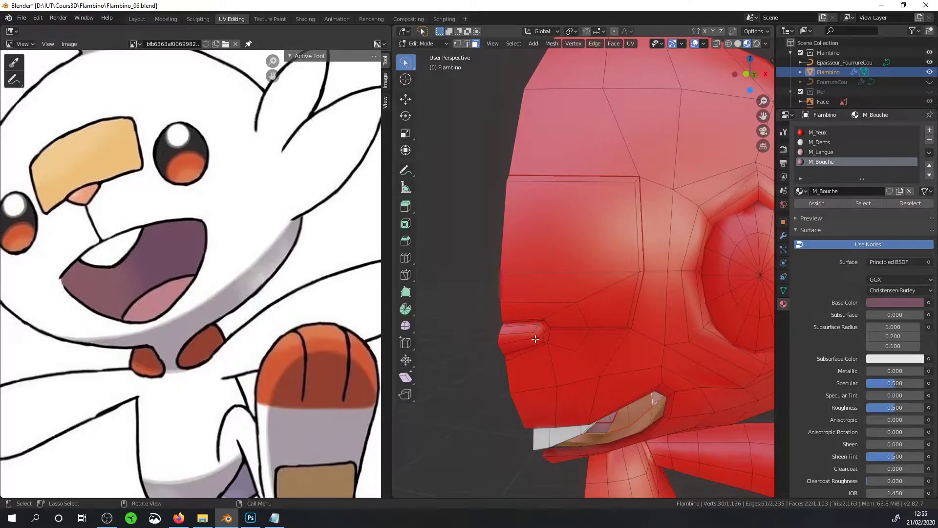
left_click(522, 337)
scroll(488, 264, "up", 2)
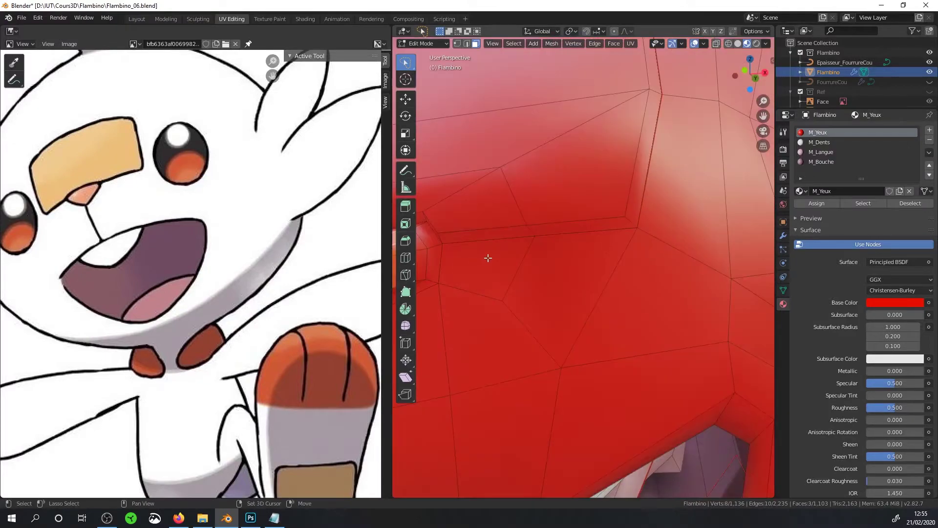
scroll(543, 259, "up", 2)
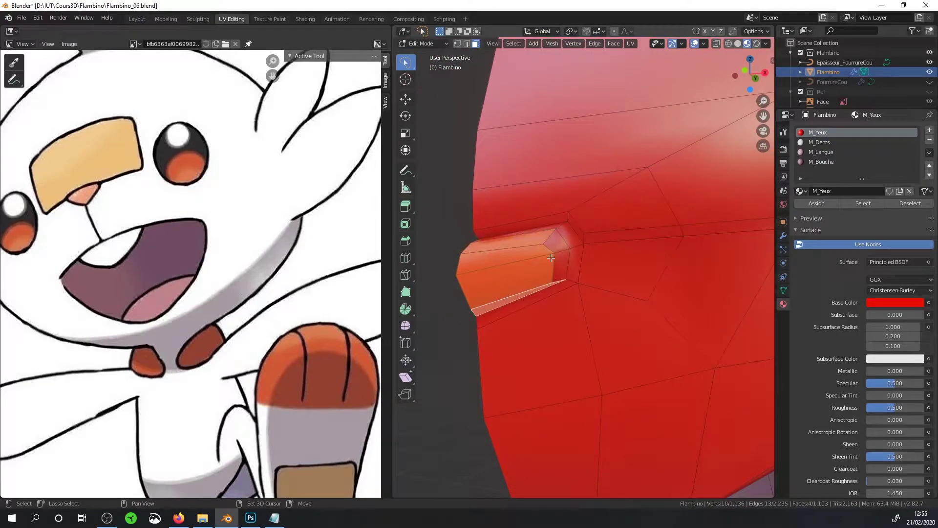
left_click(555, 242, "shift")
middle_click_drag(555, 241, 600, 291)
left_click(584, 292, "shift")
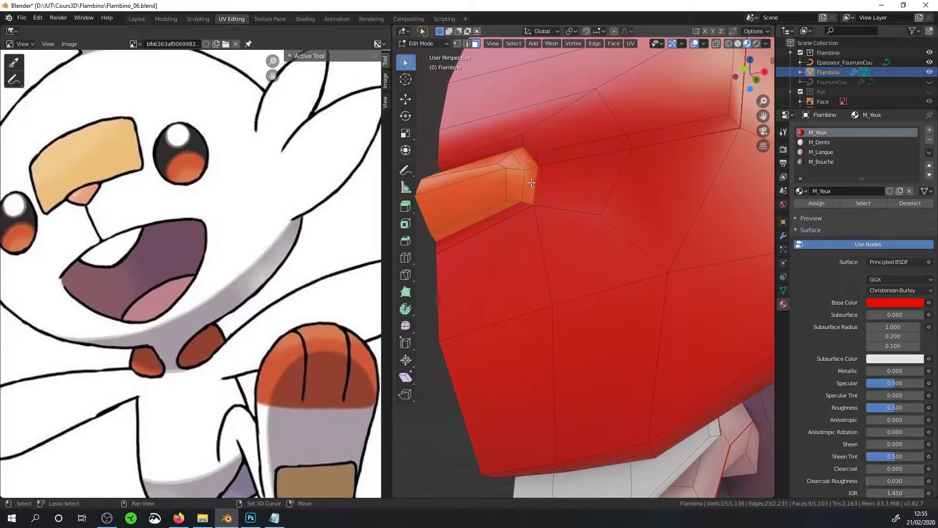
left_click(532, 183, "shift")
middle_click_drag(532, 183, 548, 206)
- Add material M_Nez, assign it to the nose, and sample its pale beige from the reference
left_click(930, 130)
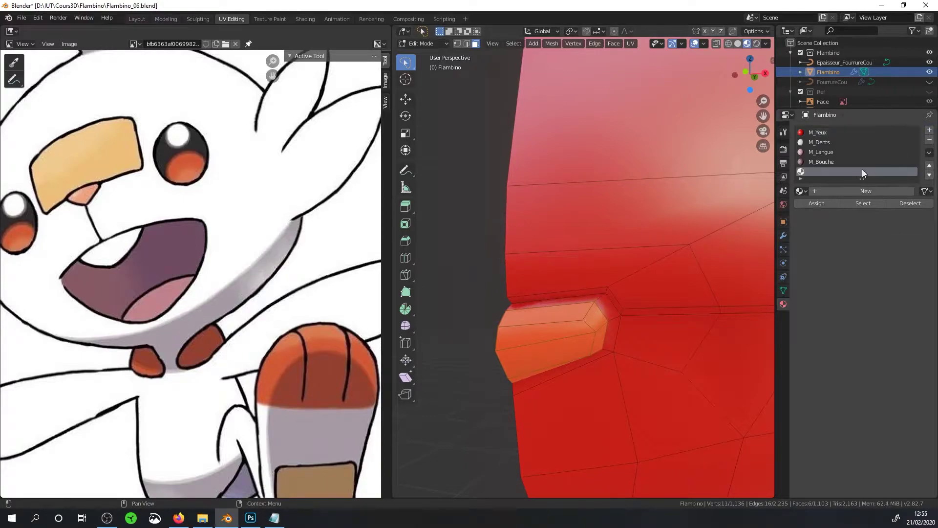
left_click(842, 191)
type("M_Nez")
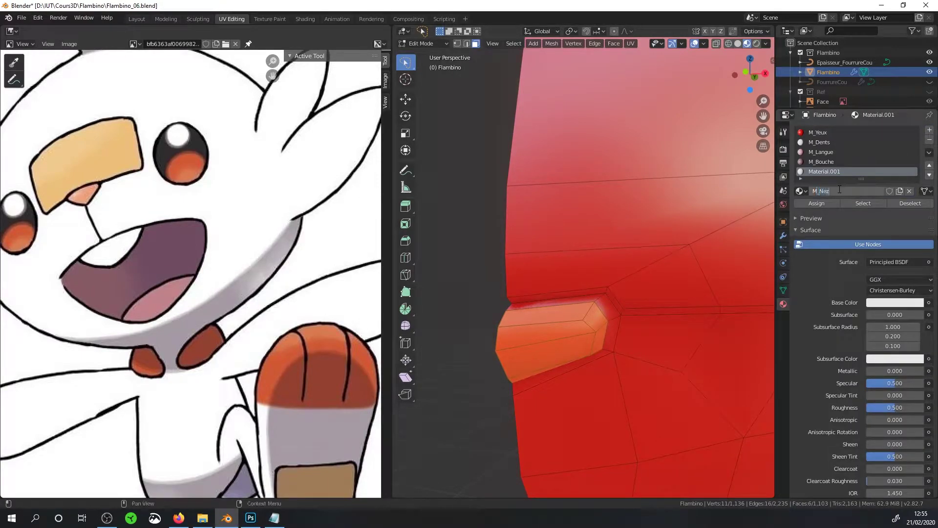
key("Return")
left_click(823, 204)
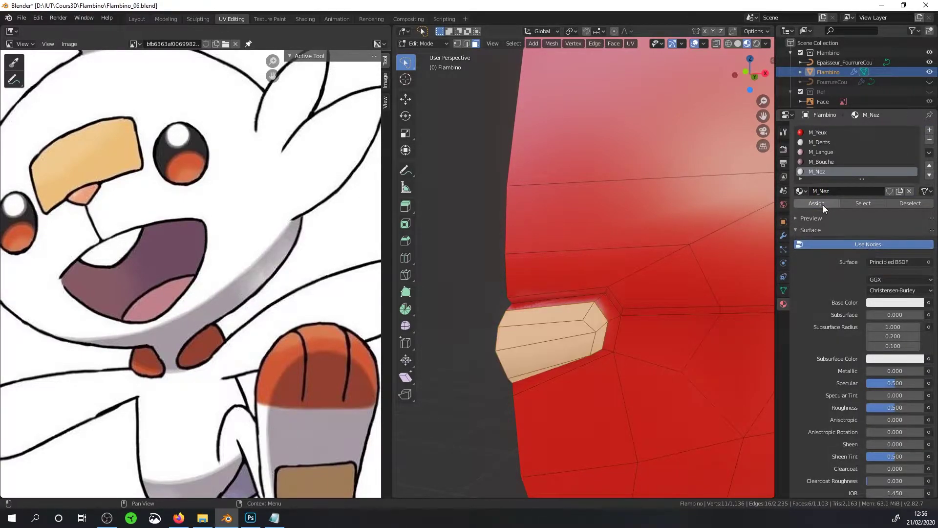
left_click(888, 307)
left_click(915, 267)
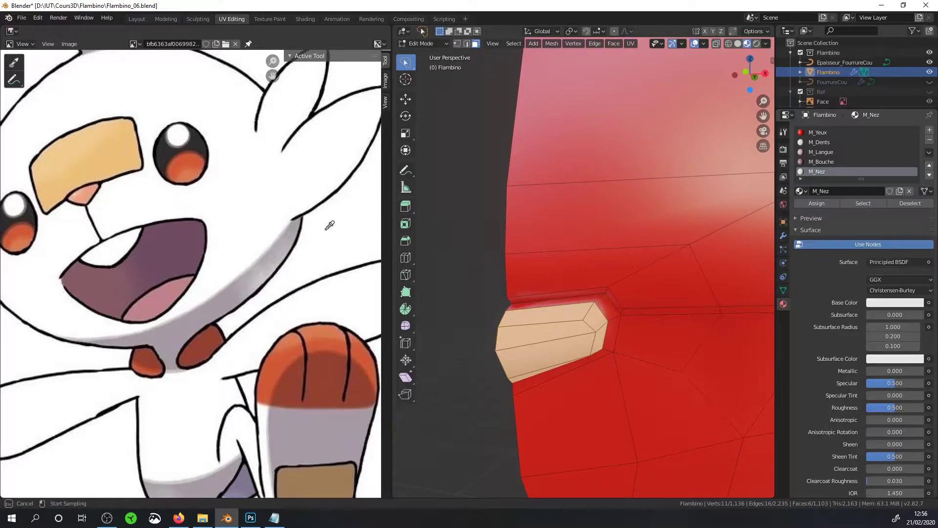
left_click(94, 194)
left_click(818, 132)
- Grow a selection of faces above the nose and create M_Beige with the reference patch's tan colour
left_click(606, 291)
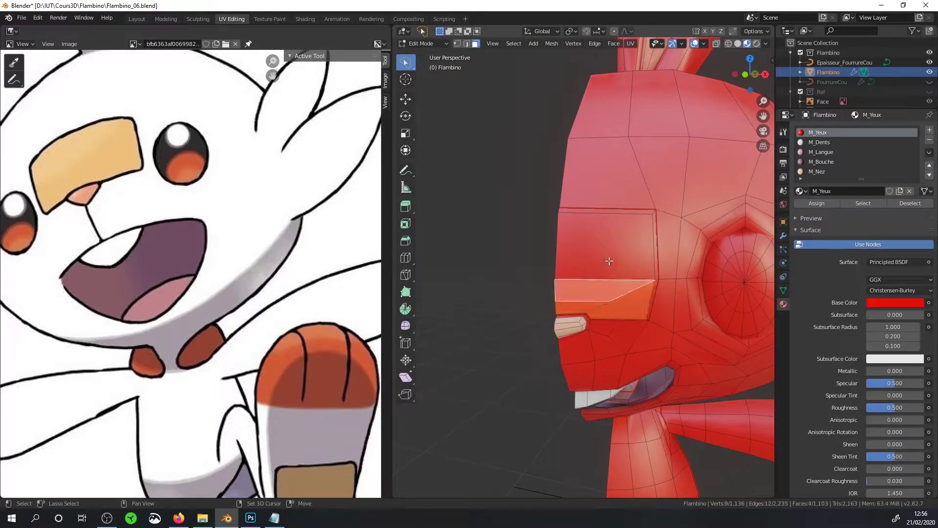
left_click(609, 261, "shift")
key("ctrl+KP_Add")
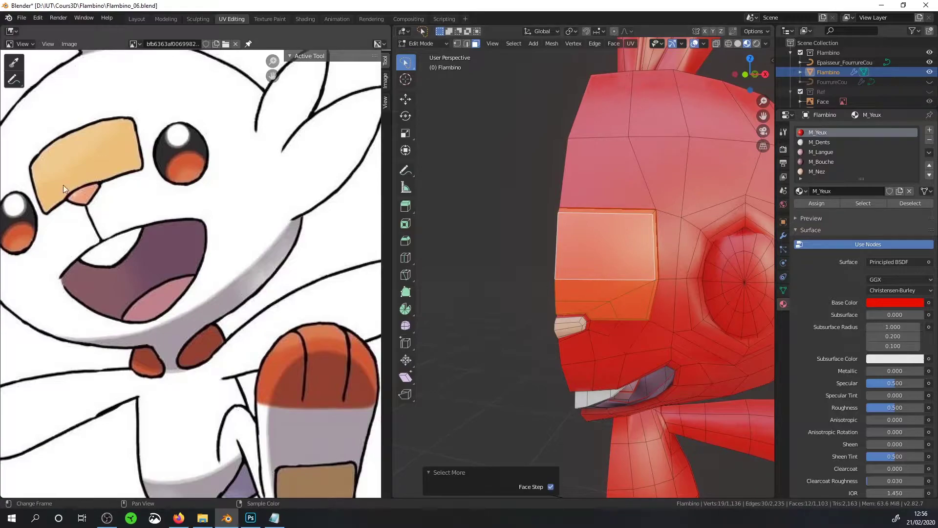
left_click(930, 130)
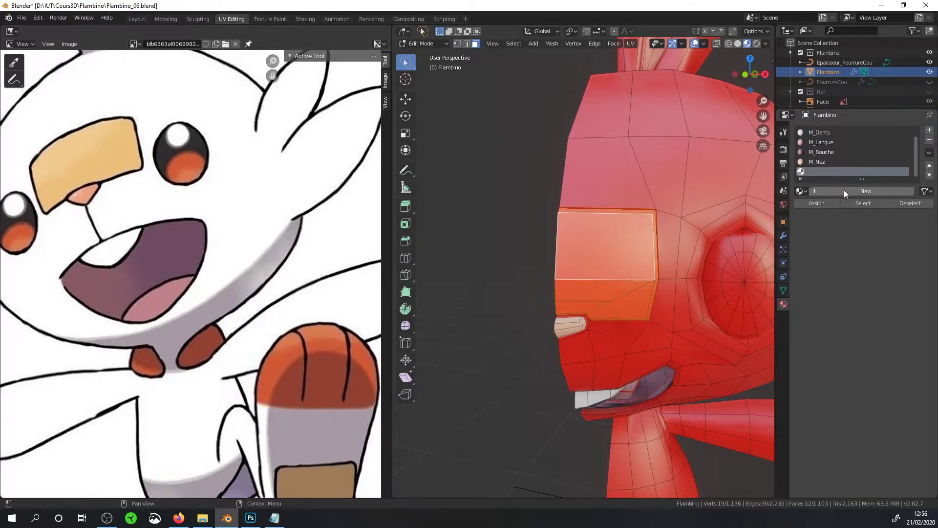
left_click(843, 191)
double_click(844, 190)
type("M_Beige")
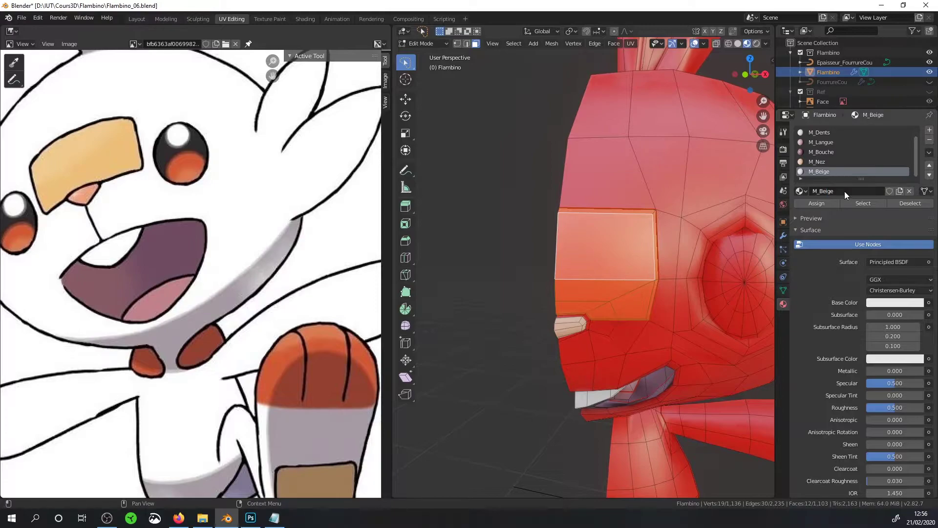
left_click(914, 303)
left_click(915, 259)
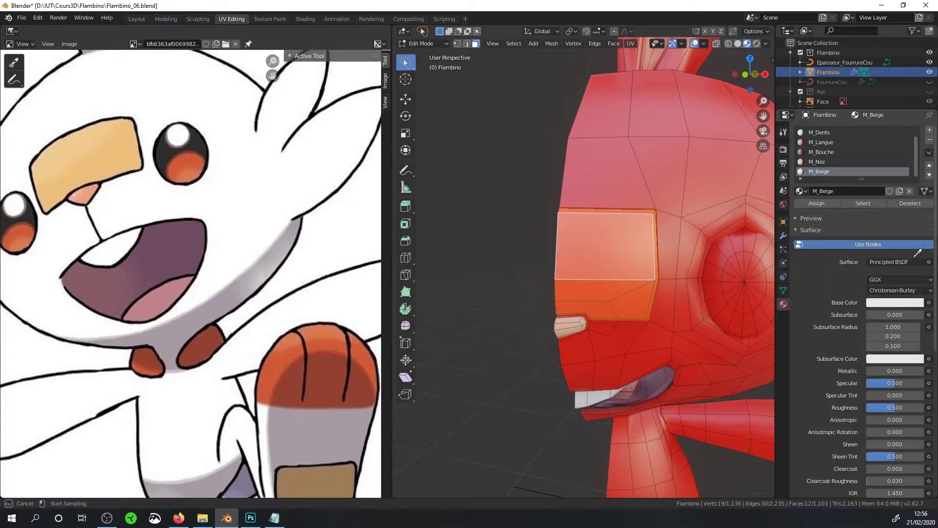
left_click(100, 147)
- Select and grow a patch of faces under the model, then assign M_Beige to it
scroll(611, 239, "down", 5)
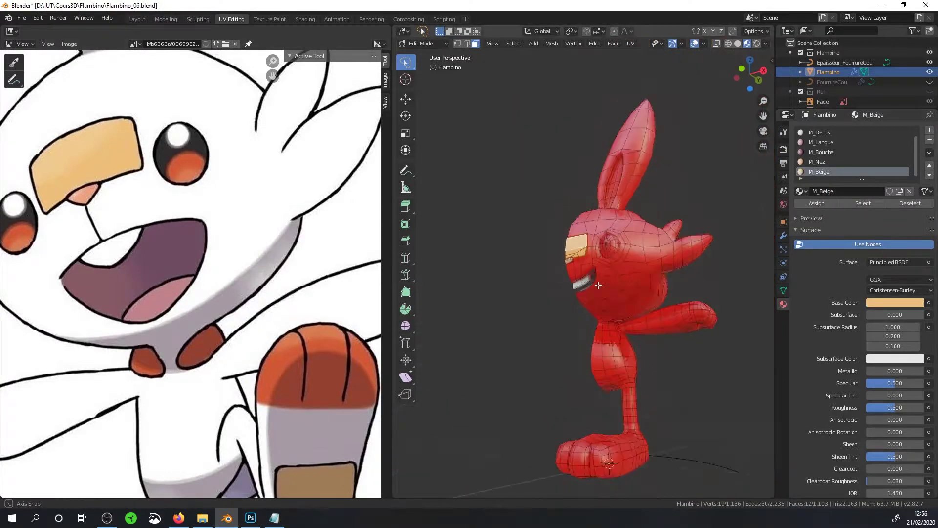
middle_click_drag(611, 239, 635, 329)
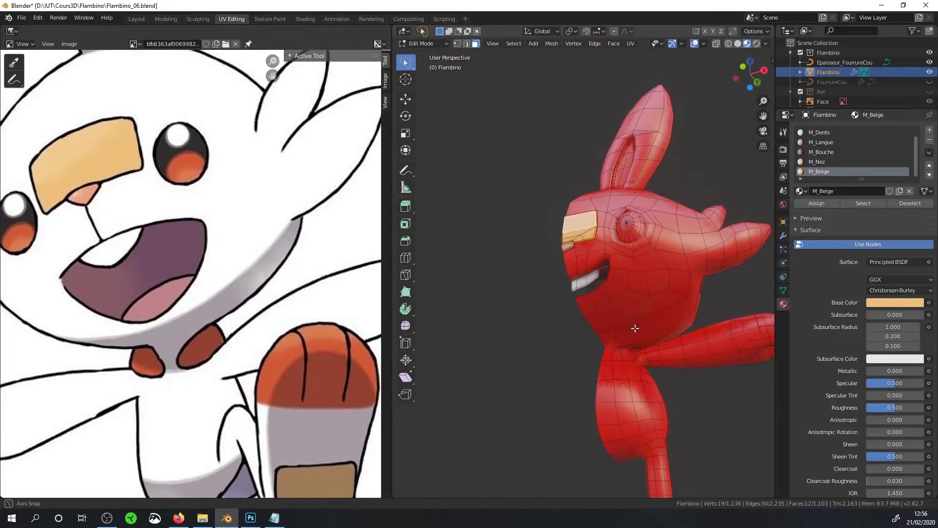
middle_click_drag(594, 217, 582, 246)
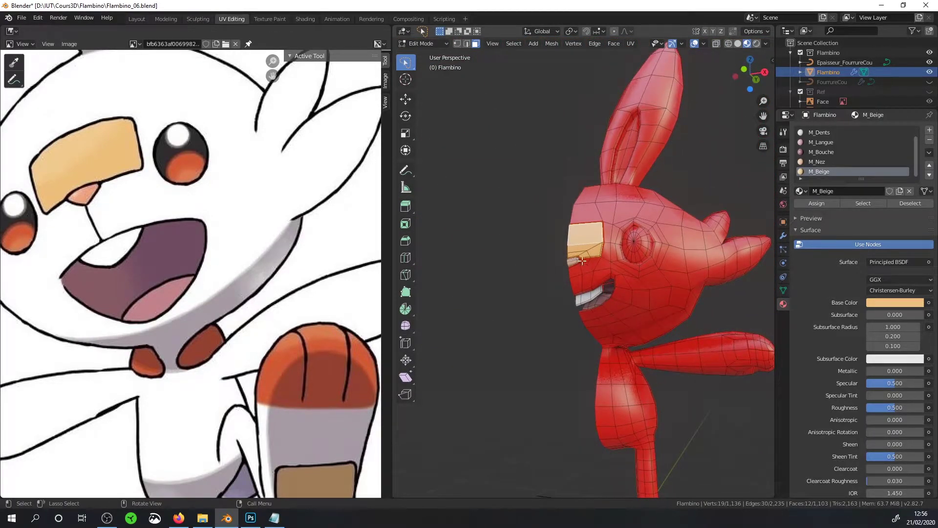
scroll(597, 321, "down", 3)
middle_click_drag(597, 321, 566, 288)
scroll(582, 303, "up", 5)
left_click(638, 269)
left_click(667, 227, "shift")
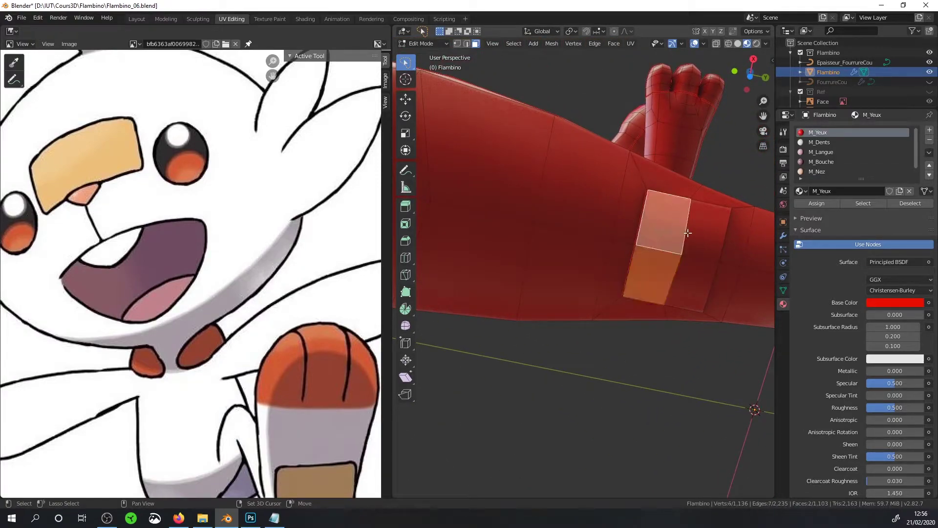
left_click(692, 236, "shift")
left_click(691, 273, "shift")
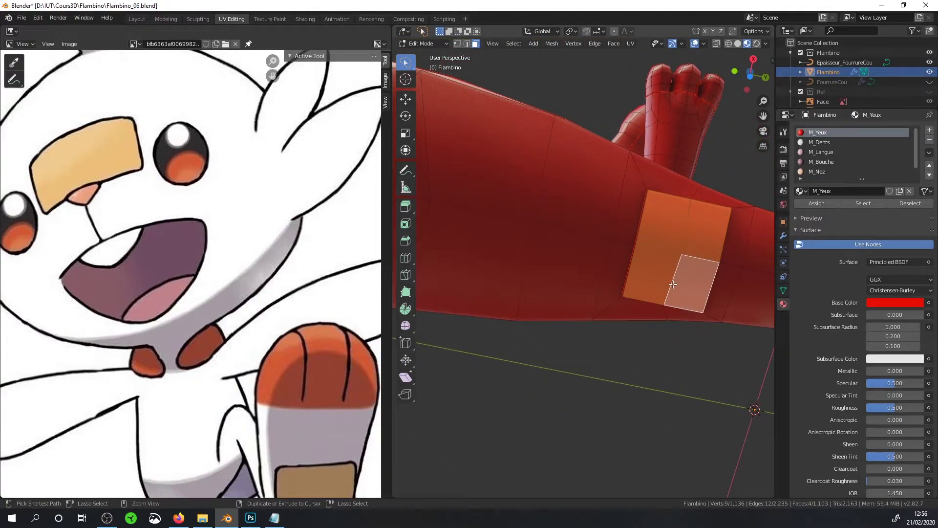
scroll(673, 285, "down", 4)
scroll(673, 285, "up", 4)
key("ctrl+KP_Add")
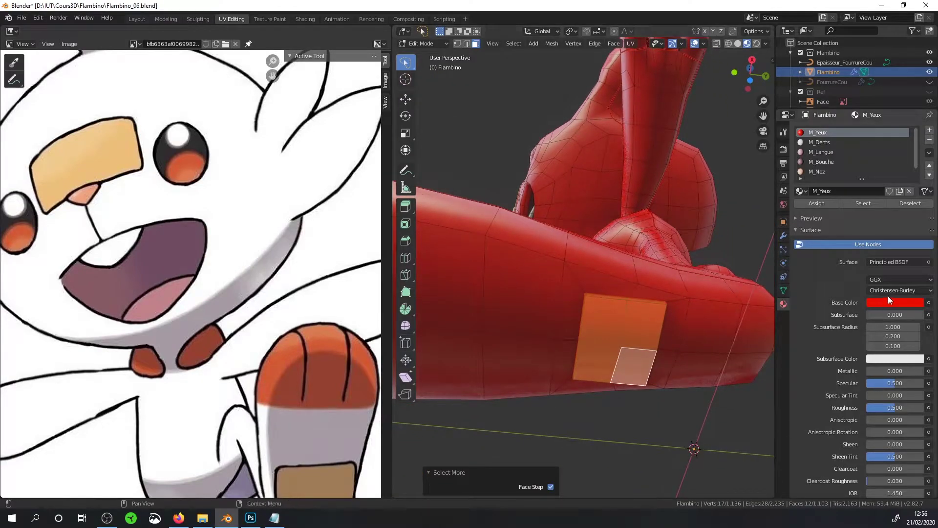
left_click(822, 168)
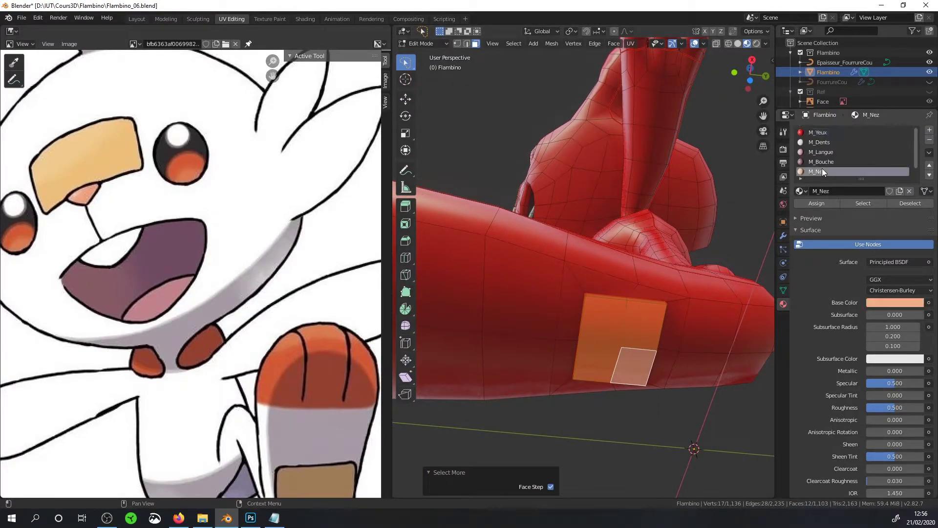
left_click(823, 171)
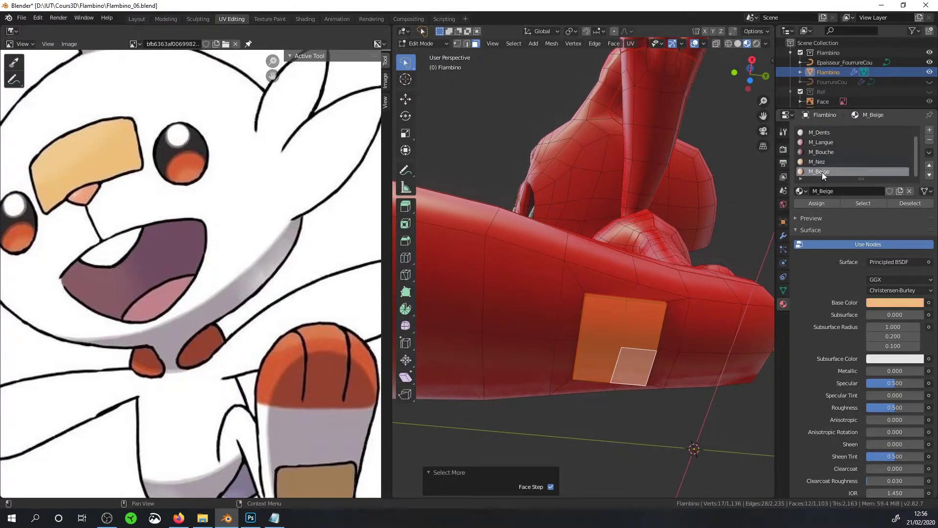
left_click(817, 203)
- Select and grow the inner ear strip and assign M_Beige to it
scroll(649, 268, "down", 5)
scroll(673, 387, "up", 5)
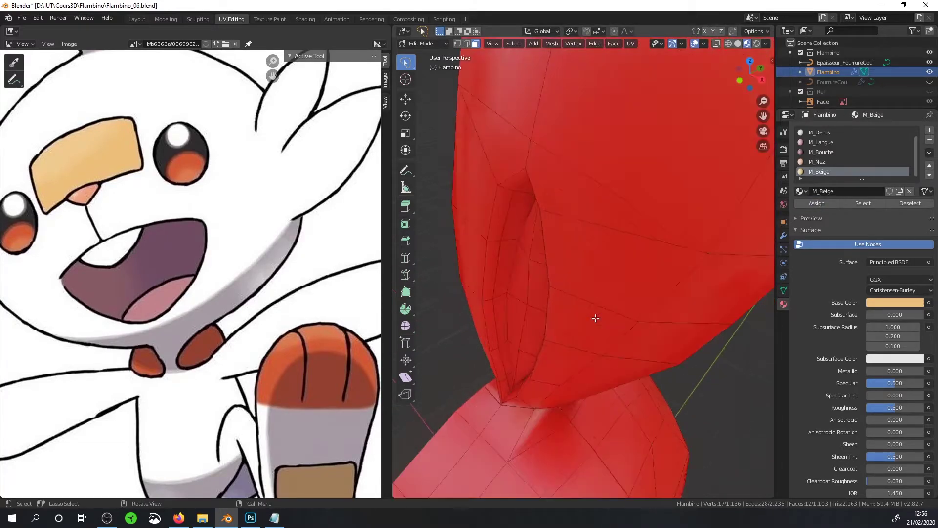
middle_click_drag(597, 318, 616, 299)
left_click(567, 315)
left_click(574, 293, "alt")
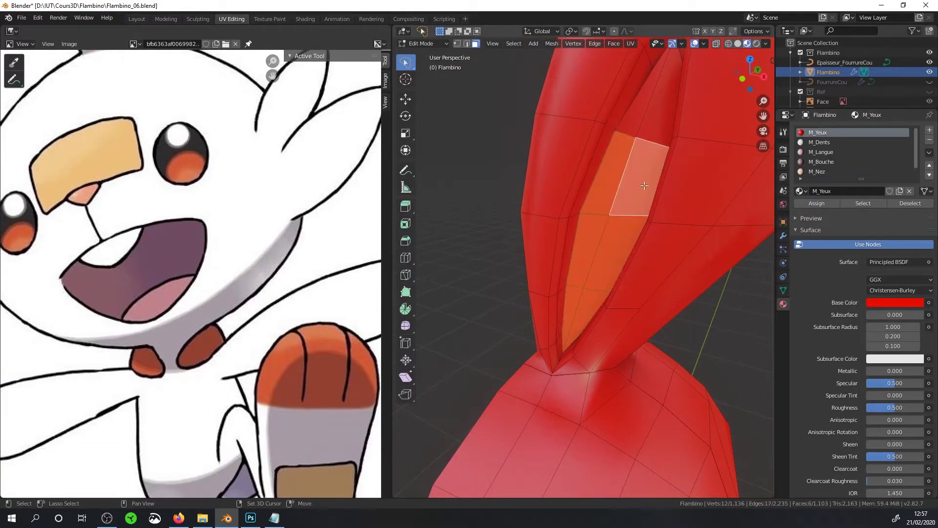
scroll(264, 259, "down", 2)
scroll(264, 259, "down", 2)
scroll(852, 145, "down", 1)
key("ctrl+KP_Add")
left_click(822, 171)
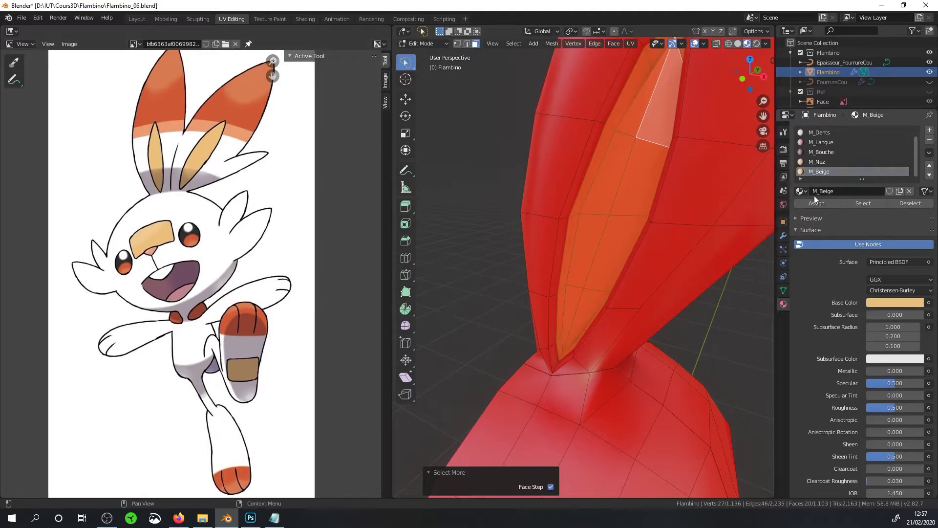
left_click(815, 205)
scroll(584, 294, "down", 5)
- In front ortho with X-ray wireframe, box-select the faces at the hand tip
scroll(585, 293, "up", 5)
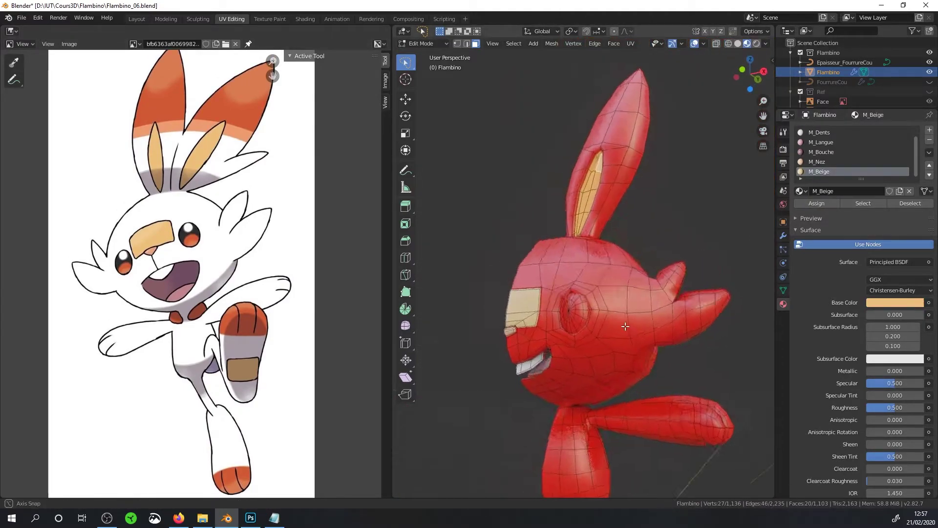
middle_click_drag(562, 303, 584, 305)
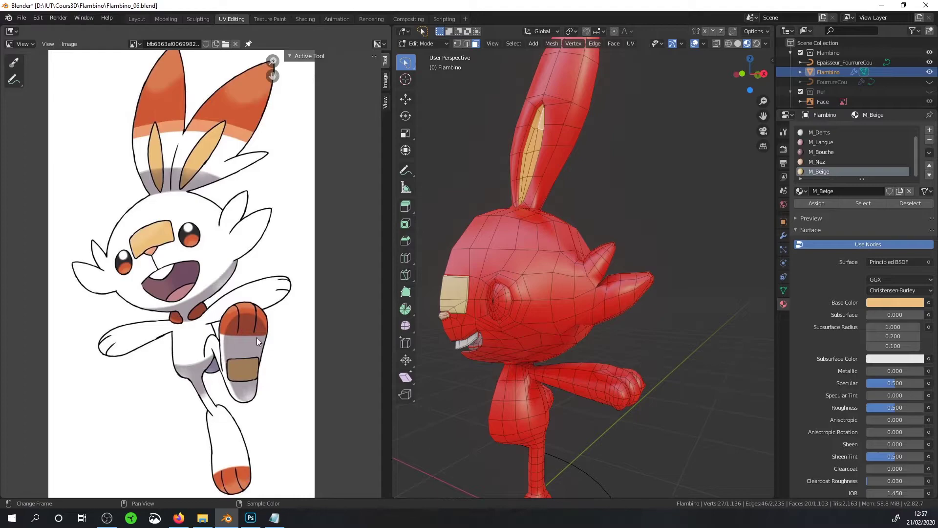
mouse_move(635, 404)
middle_mouse_down()
mouse_move(606, 386)
mouse_move(591, 352)
mouse_move(658, 340)
middle_mouse_up()
scroll(606, 387, "up", 4)
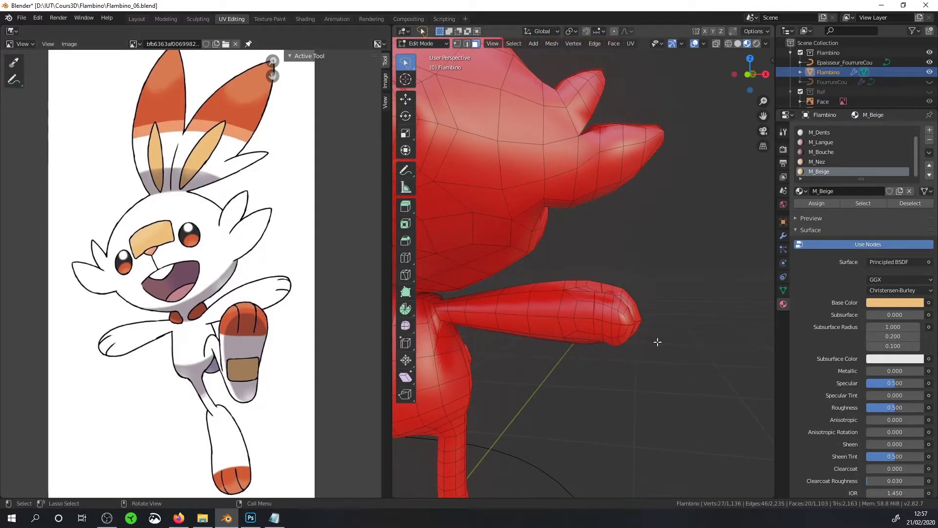
key("KP_1")
scroll(658, 337, "up", 4)
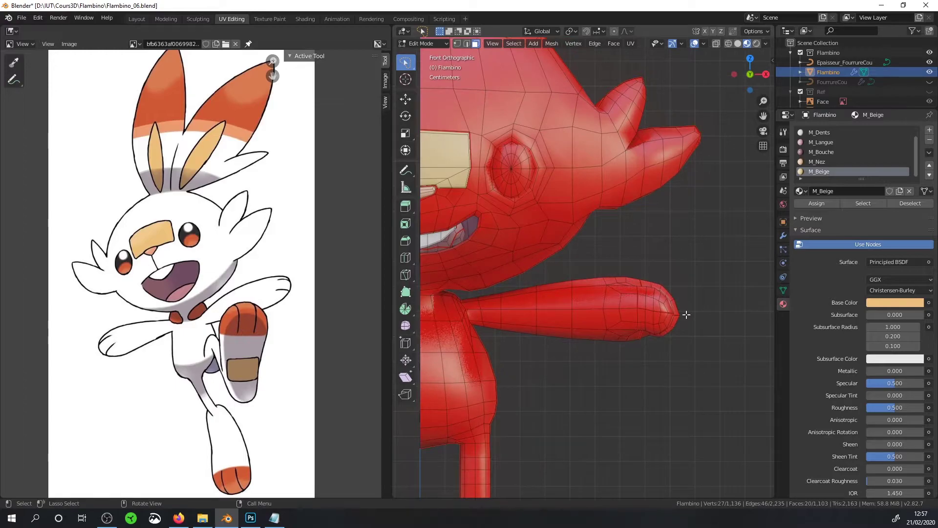
left_click(729, 43)
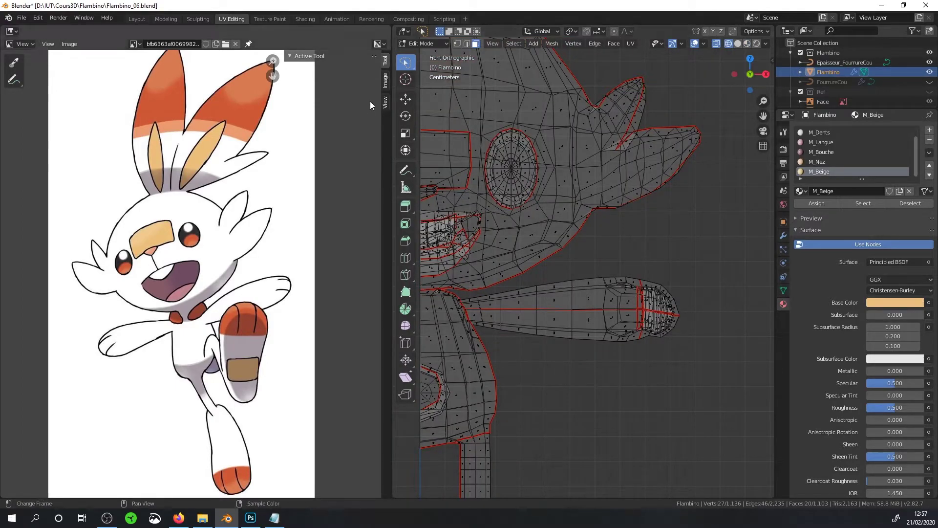
left_click_drag(411, 65, 421, 68)
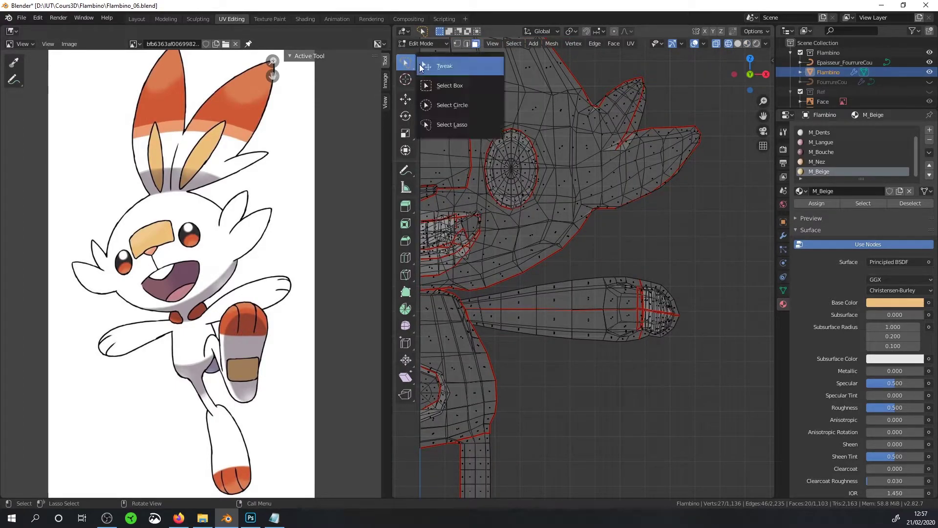
left_click(442, 85)
left_click_drag(690, 249, 610, 370)
middle_click_drag(610, 369, 524, 364)
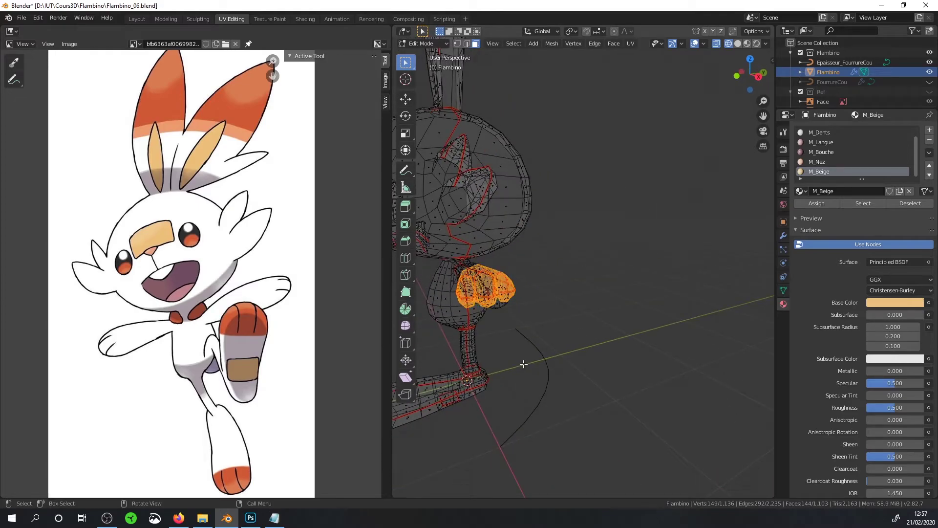
- In right ortho, box-select the foot-tip faces, then return to solid shading and add more
key("KP_3")
scroll(601, 286, "up", 3)
middle_click_drag(601, 286, 651, 296, "shift")
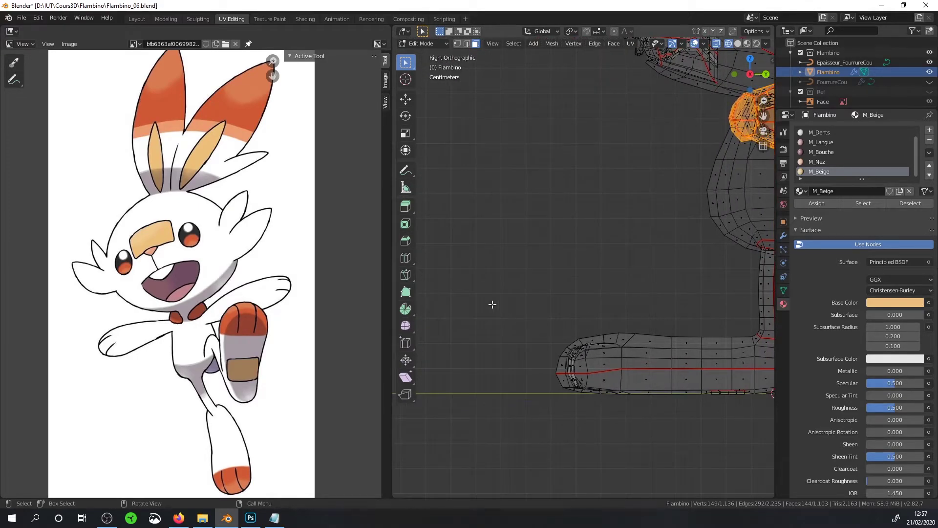
left_click_drag(492, 304, 619, 439)
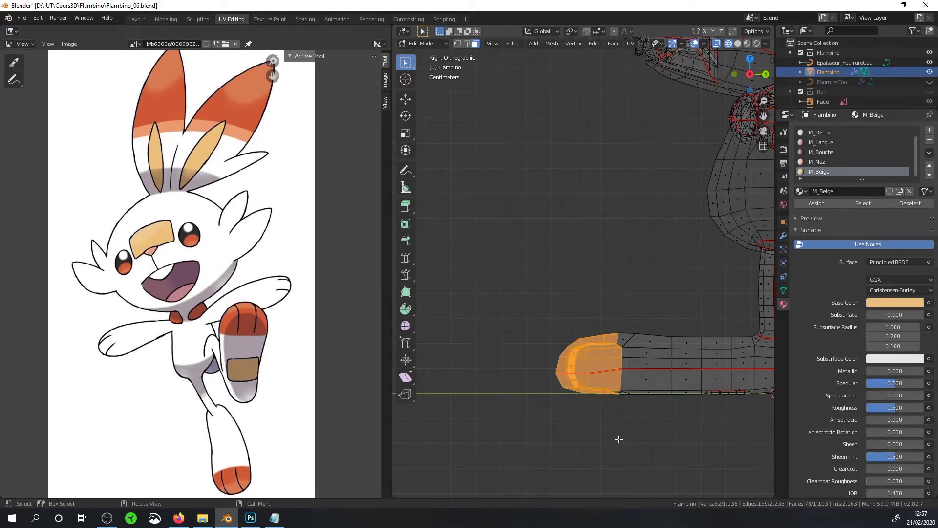
middle_click_drag(619, 439, 624, 444)
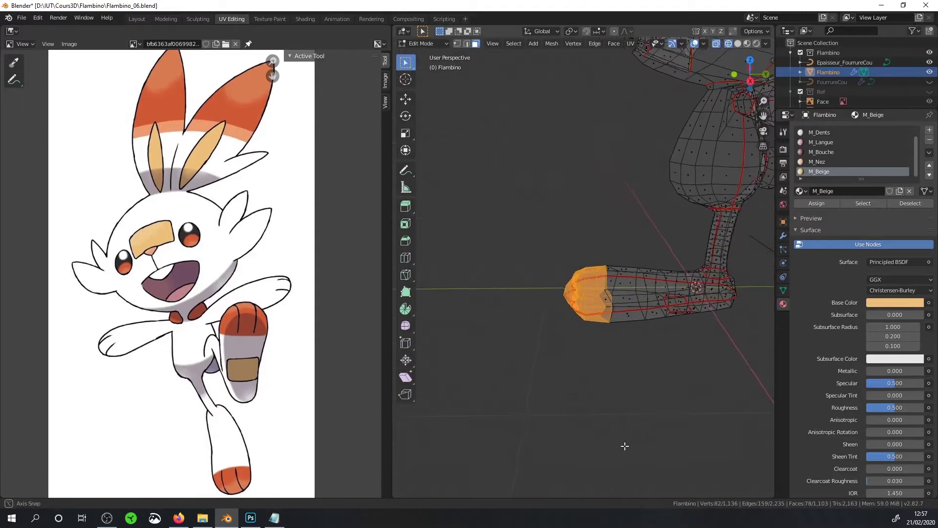
left_click(739, 43)
scroll(660, 231, "up", 1)
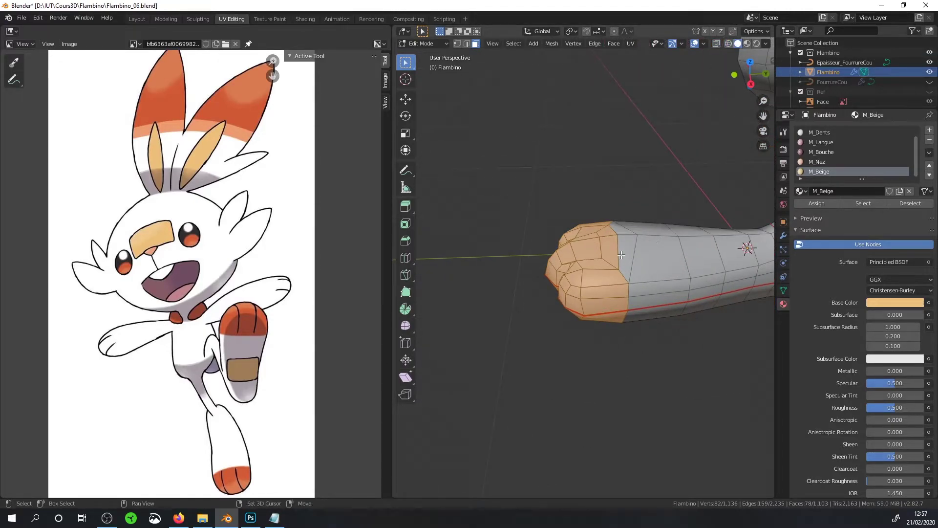
left_click(622, 233, "shift")
middle_click_drag(621, 233, 649, 136)
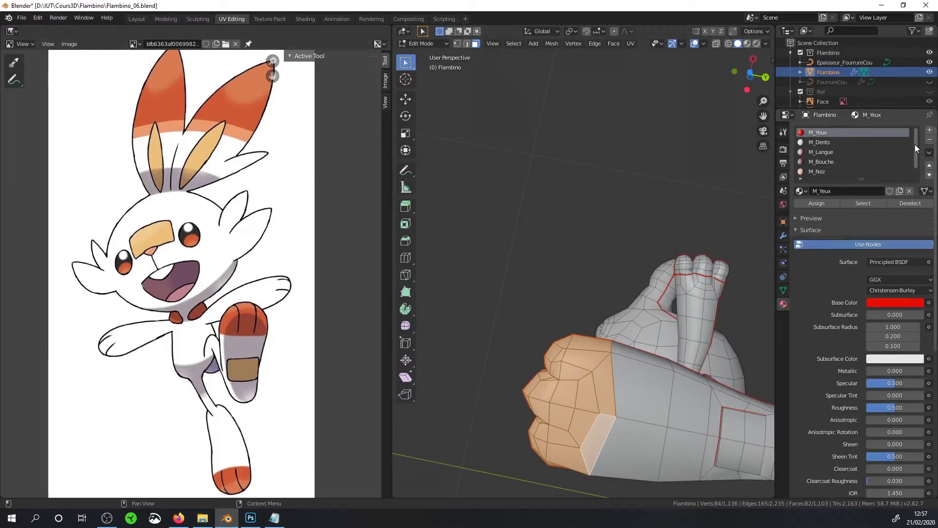
- Add a new material slot holding a new material named M_Rouge
scroll(924, 147, "down", 1)
left_click(930, 130)
left_click(849, 191)
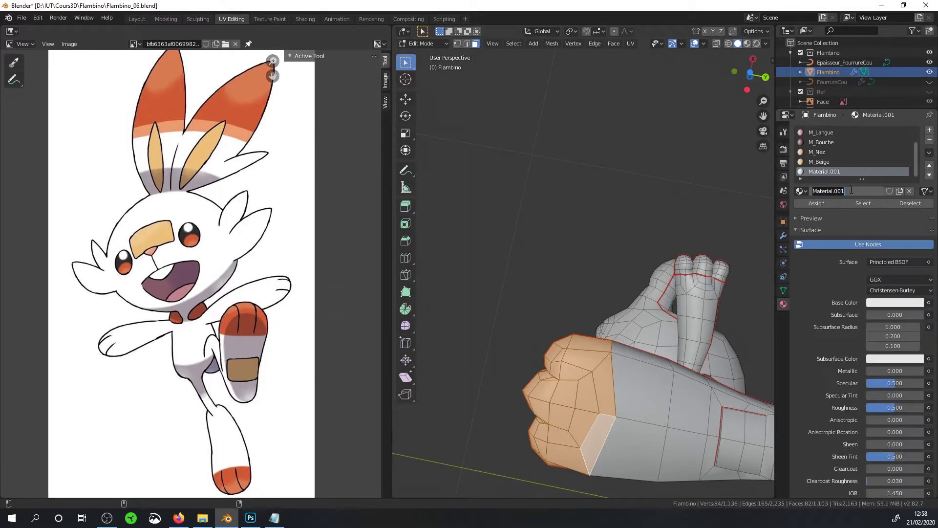
double_click(852, 191)
type("M_Rouge")
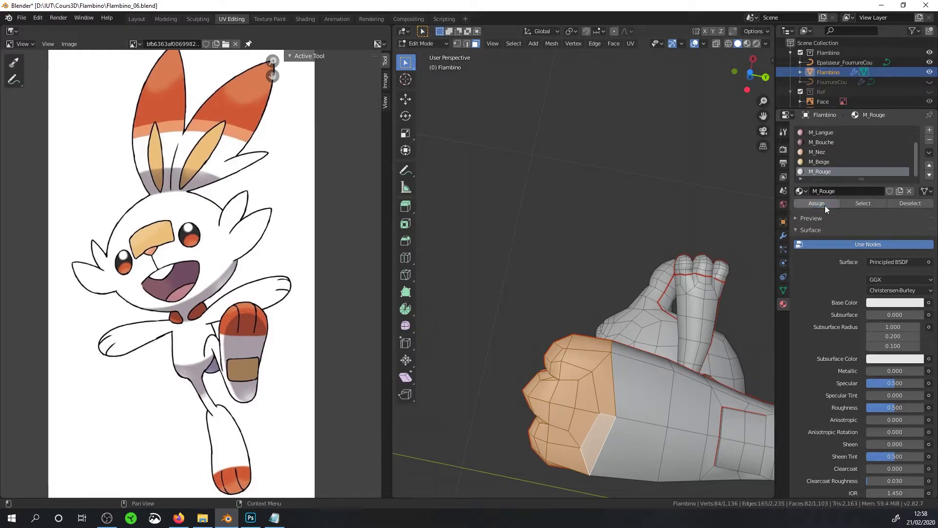
left_click(748, 43)
- Eyedrop M_Rouge's base colour from the orange-red ear tip in the reference image
left_click(904, 302)
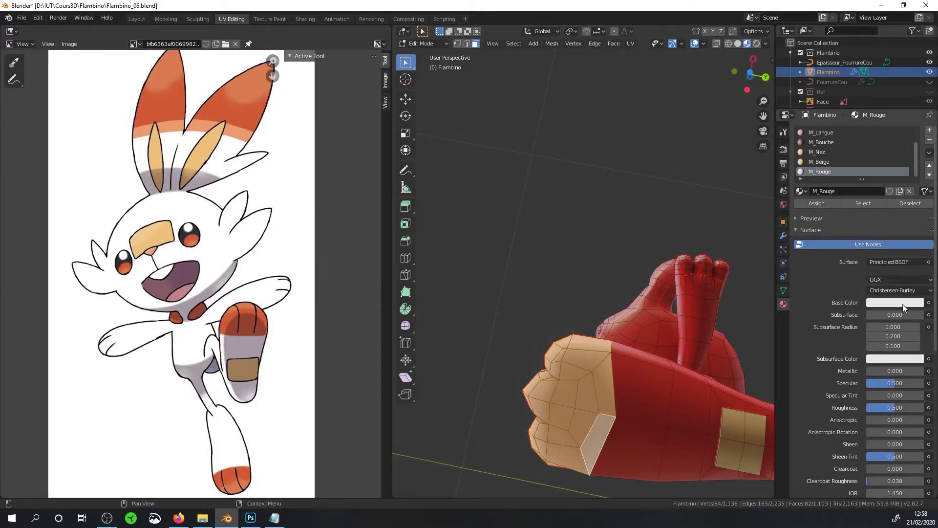
left_click(895, 302)
left_click(916, 262)
left_click(252, 111)
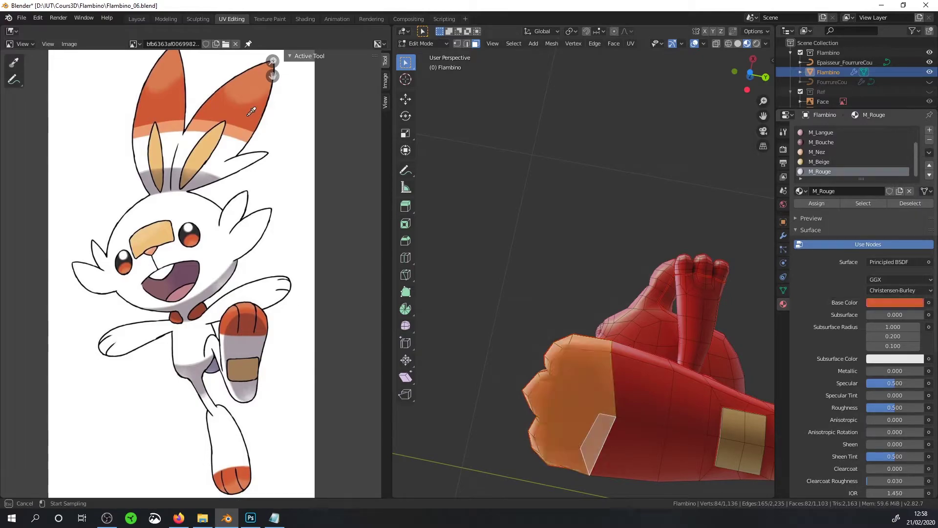
mouse_move(587, 416)
middle_mouse_down()
mouse_move(639, 448)
mouse_move(567, 369)
mouse_move(598, 218)
mouse_move(599, 300)
mouse_move(584, 303)
middle_mouse_up()
- Select the upper-ear face ring, grow it, add the tip face, and assign M_Rouge
middle_click_drag(534, 258, 575, 265)
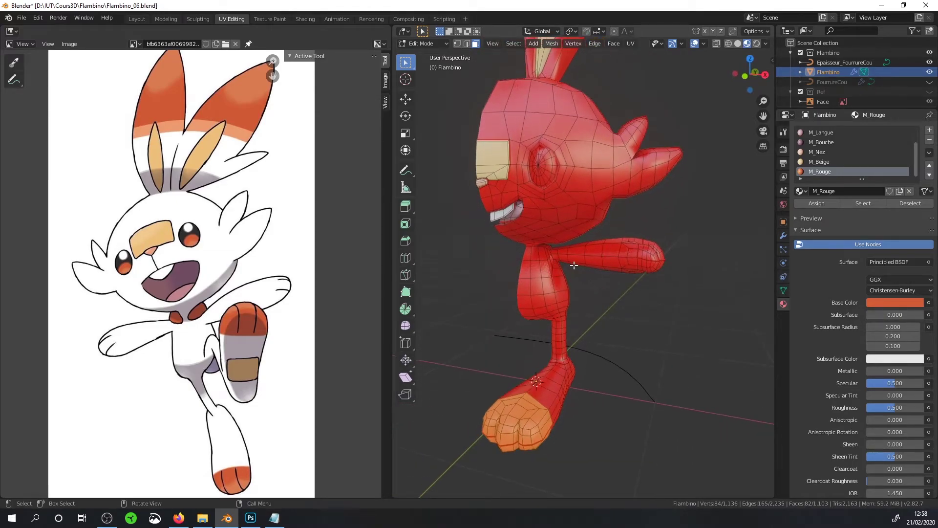
middle_click_drag(643, 139, 593, 245)
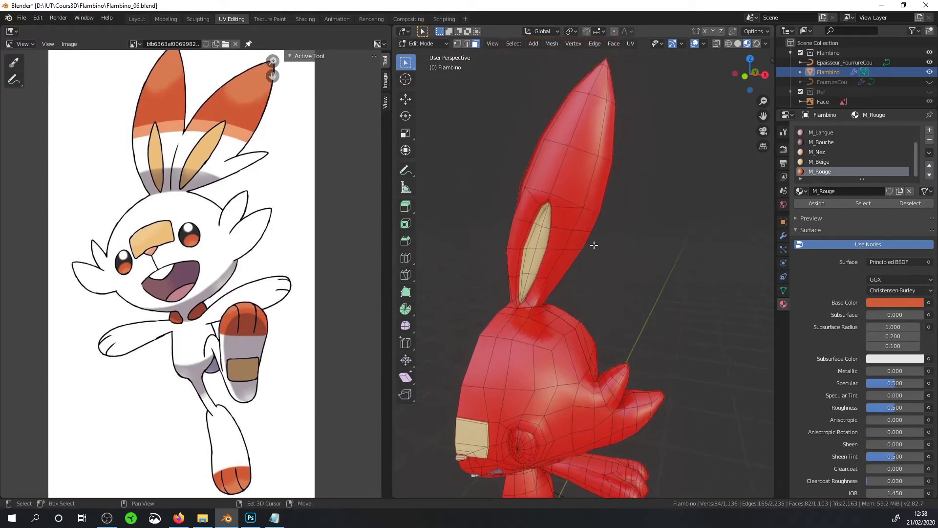
middle_click_drag(600, 196, 606, 206, "shift")
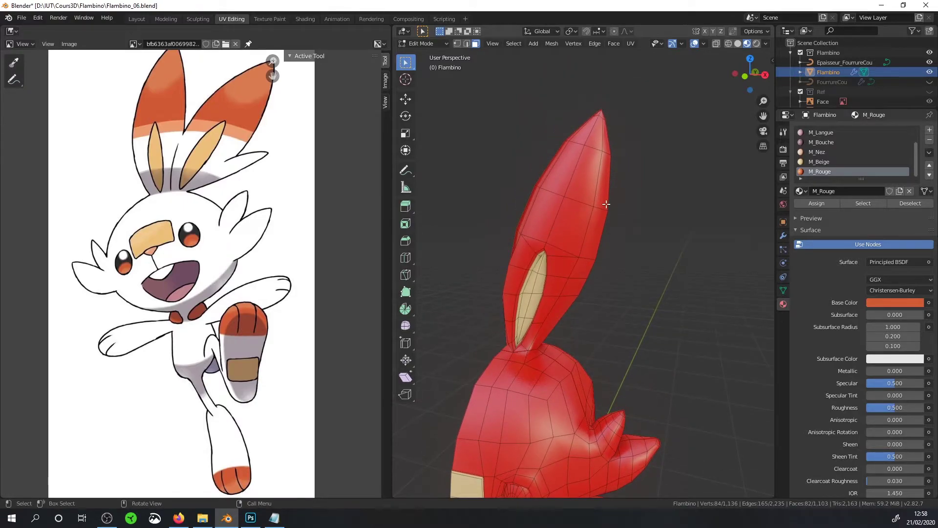
left_click(575, 167, "alt")
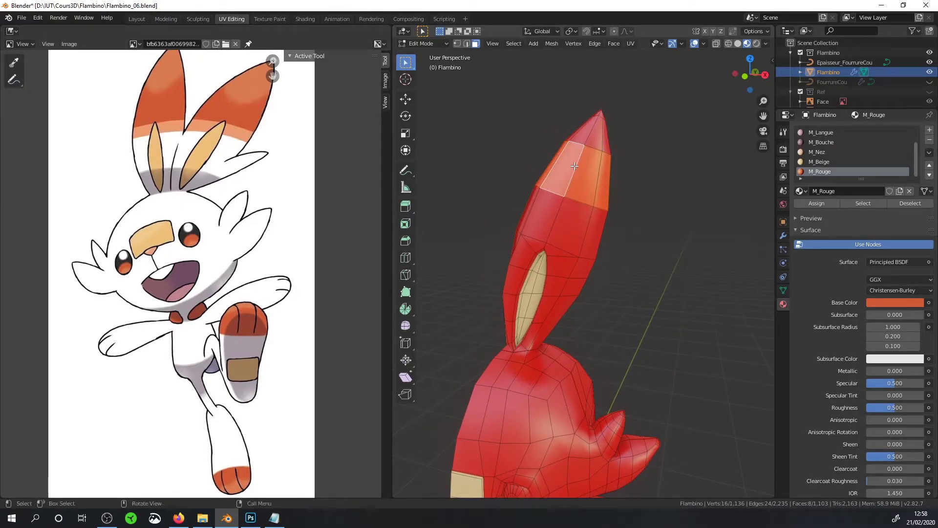
key("ctrl+KP_Add")
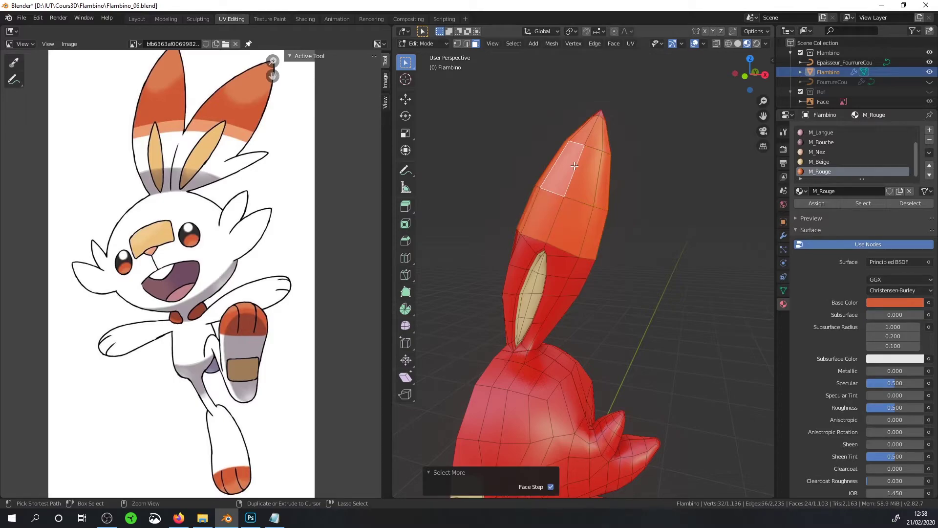
scroll(586, 195, "up", 3)
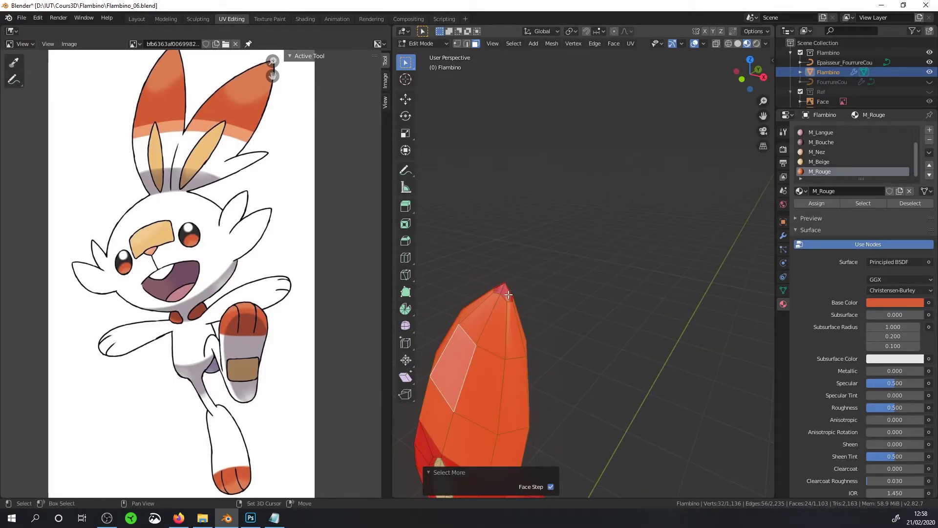
left_click(500, 291, "shift")
middle_click_drag(500, 290, 684, 274)
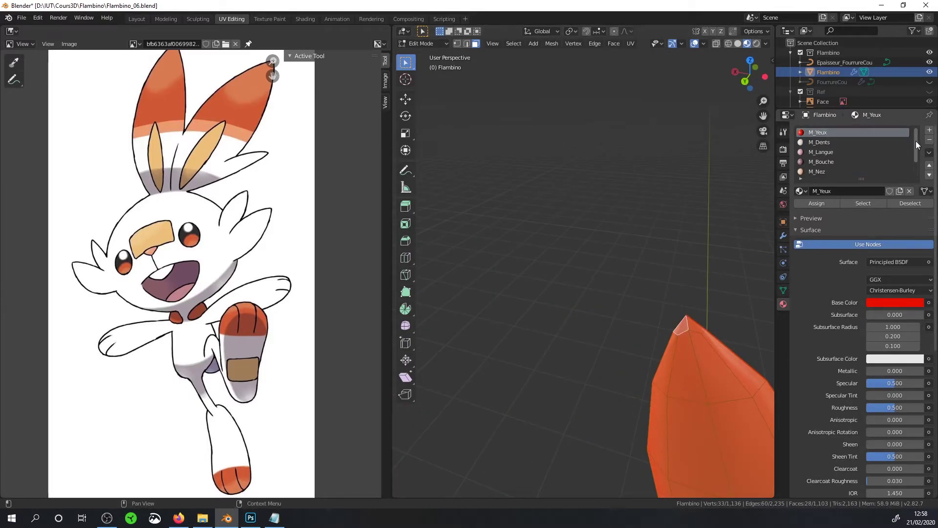
scroll(861, 161, "down", 2)
left_click(860, 172)
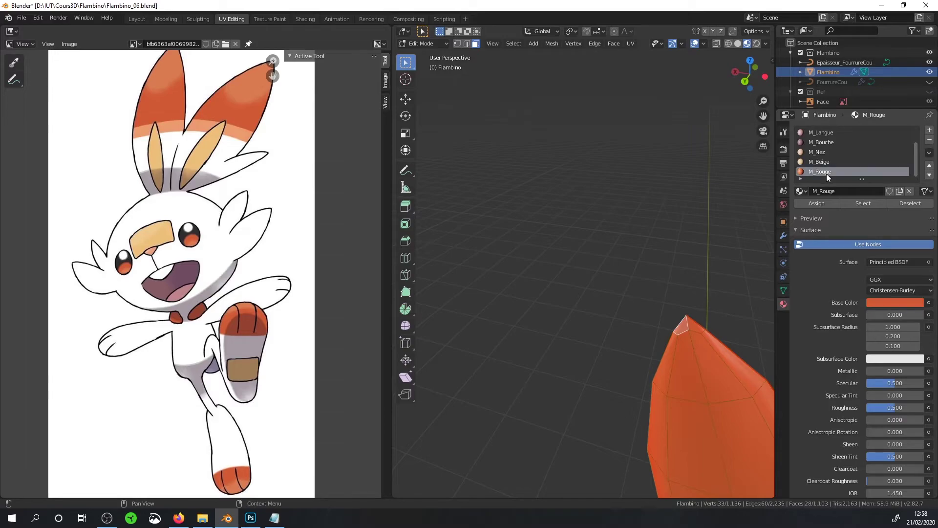
left_click(823, 204)
- Reframe the ear and reference image, then select faces just below the orange-red tip
mouse_move(577, 294)
middle_mouse_down()
mouse_move(588, 290)
mouse_move(547, 303)
middle_mouse_up()
middle_click_drag(61, 243, 103, 201)
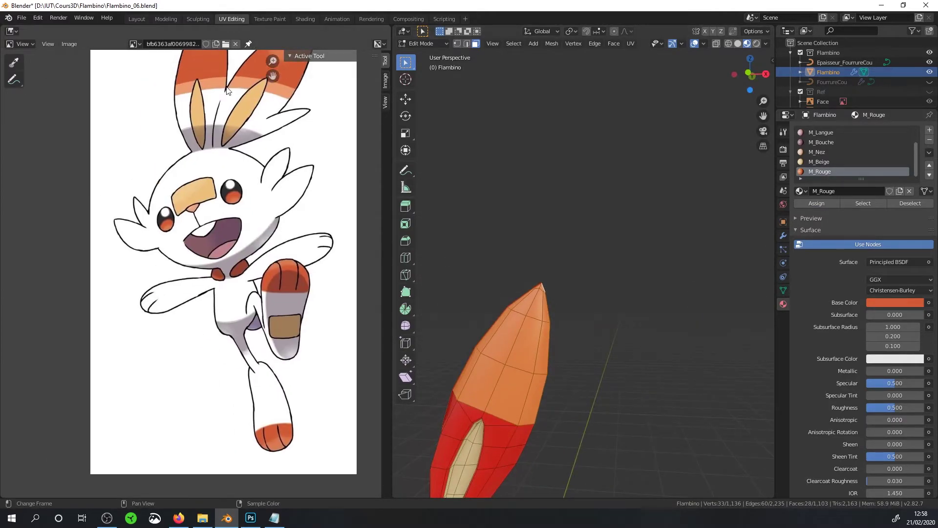
middle_click_drag(228, 90, 205, 166)
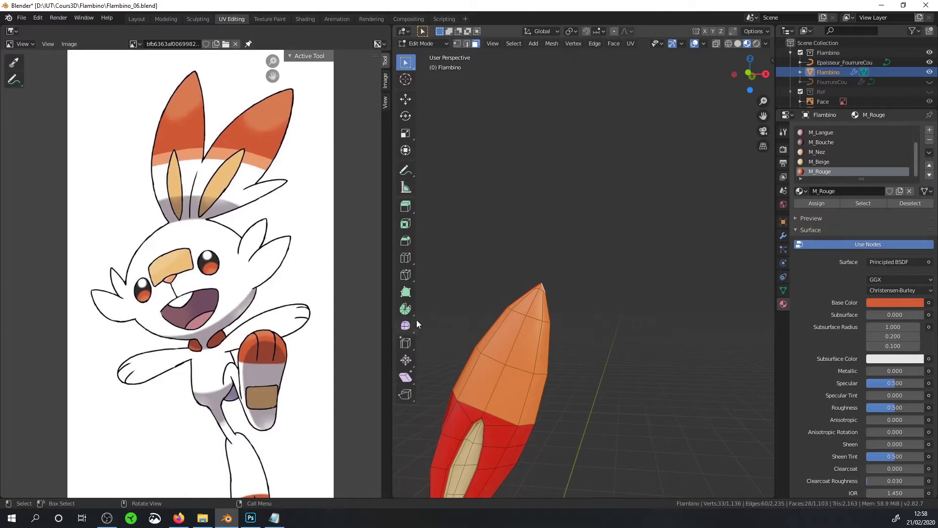
scroll(475, 345, "up", 2)
middle_click_drag(475, 345, 509, 303, "shift")
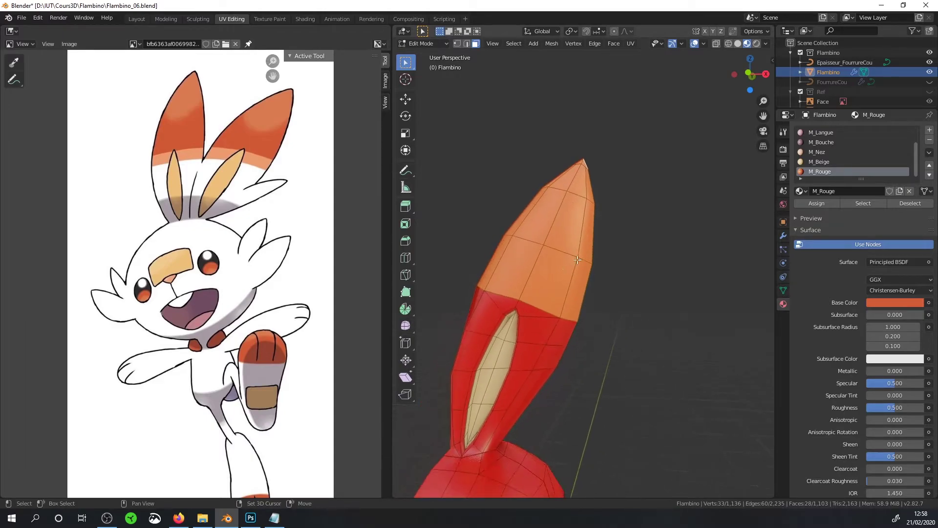
left_click(521, 307, "alt")
left_click(528, 325)
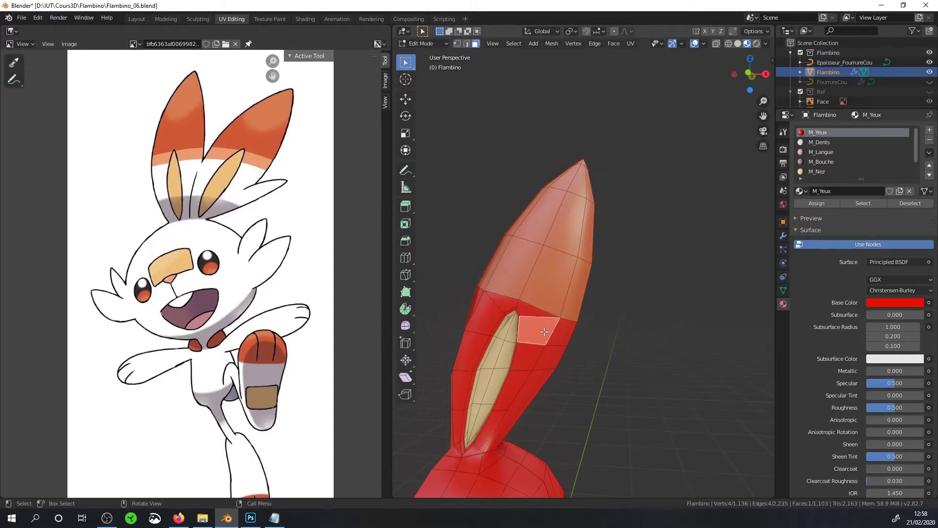
- Select the band of faces just below the ear tip
scroll(474, 368, "up", 3)
middle_click_drag(474, 368, 552, 307, "shift")
left_click(552, 306)
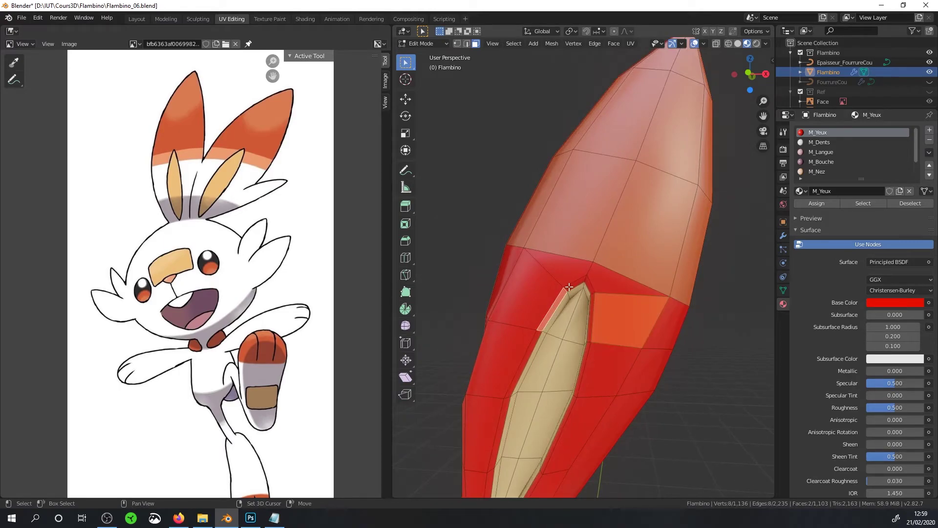
left_click(567, 273, "shift")
left_click(635, 300, "shift")
mouse_move(635, 300)
middle_mouse_down()
mouse_move(566, 311)
mouse_move(547, 303)
mouse_move(576, 313)
mouse_move(596, 294)
middle_mouse_up()
left_click(547, 303, "shift")
left_click(577, 312, "shift")
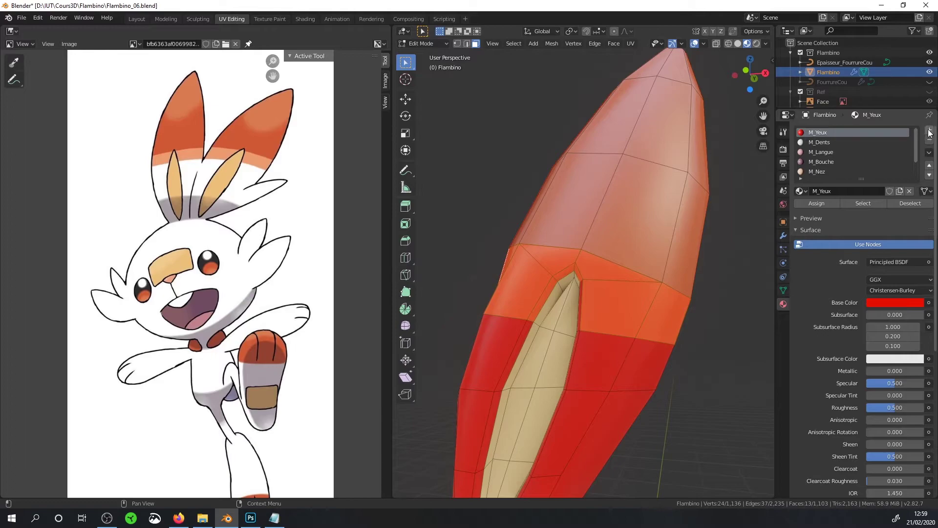
- Create an orange material named M_Orange and assign it to the selected band
left_click(931, 132)
left_click(841, 189)
double_click(841, 191)
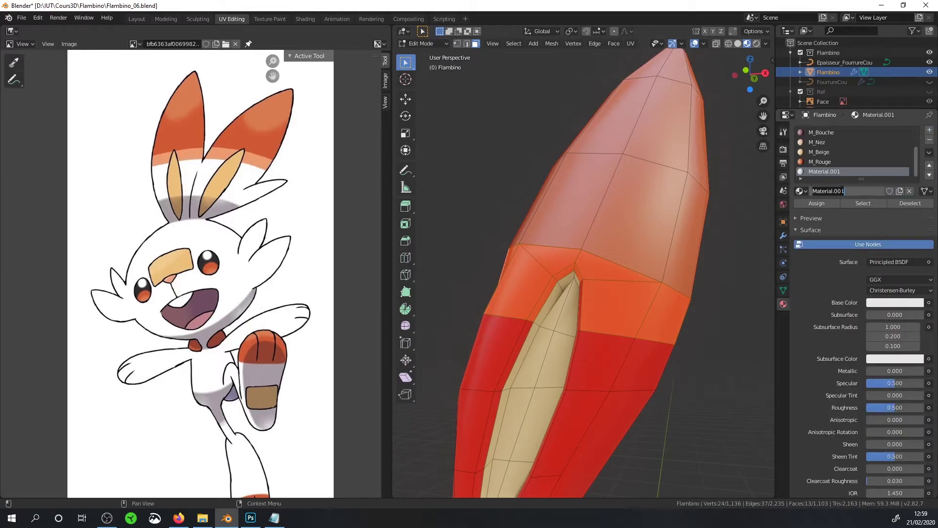
type("_Orange")
key("Return")
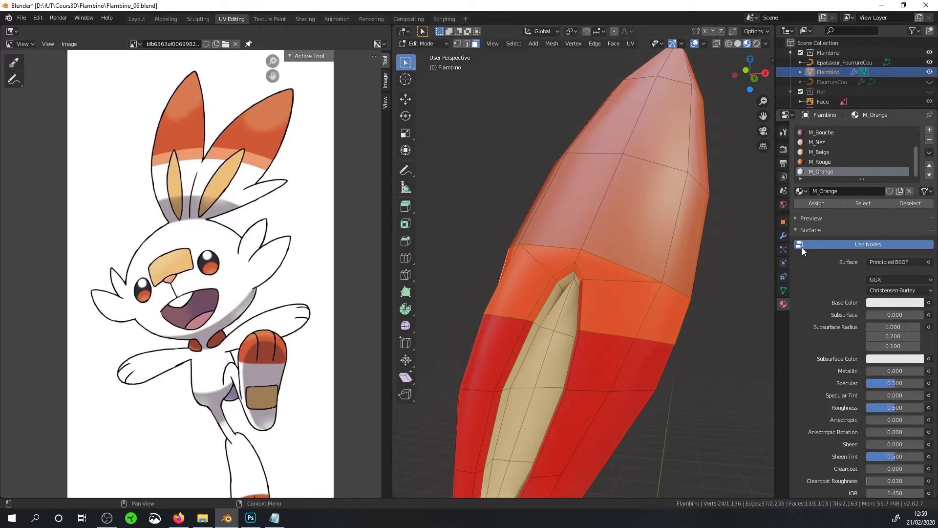
left_click(929, 302)
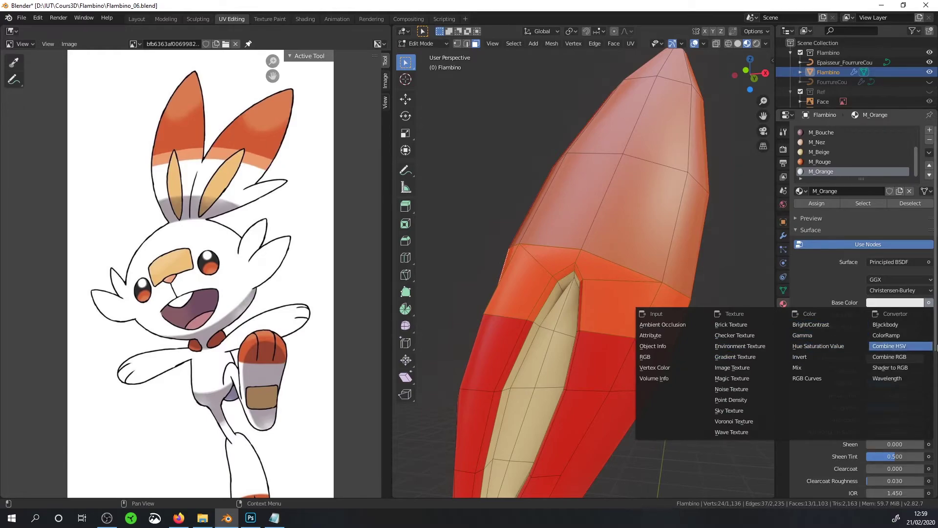
key("Escape")
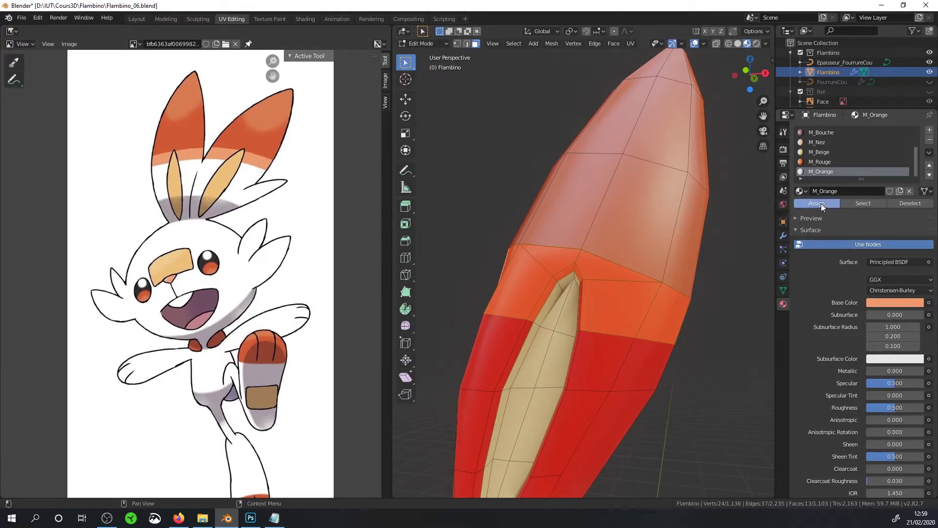
left_click(821, 203)
scroll(437, 289, "down", 3)
middle_click_drag(437, 290, 456, 286)
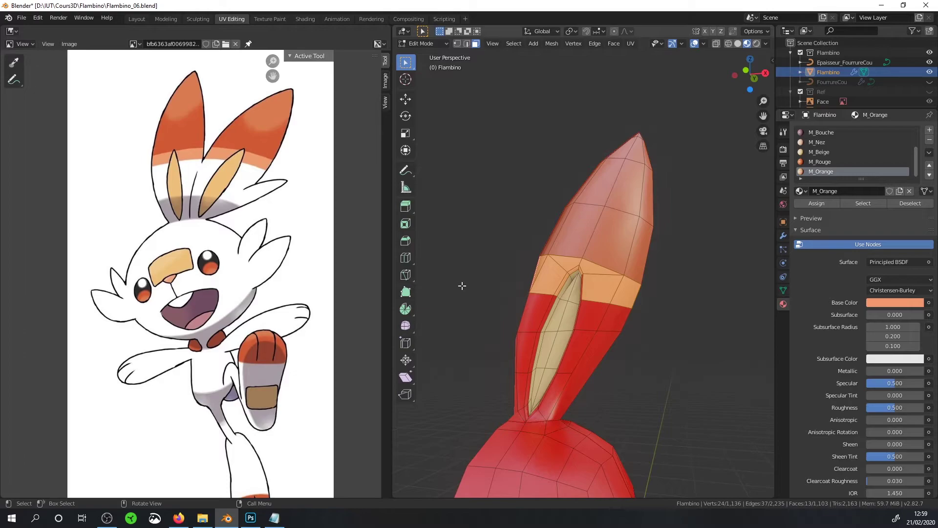
mouse_move(611, 274)
middle_mouse_down()
mouse_move(625, 273)
mouse_move(606, 258)
middle_mouse_up()
scroll(624, 272, "down", 3)
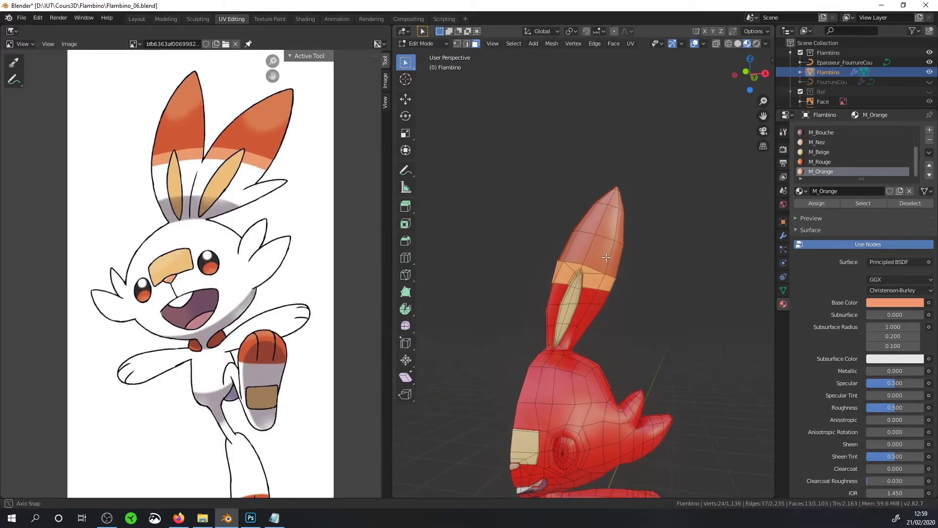
- Add a new slot with a material named M_FourrureBlanche, then deselect all faces
left_click(930, 130)
left_click(852, 190)
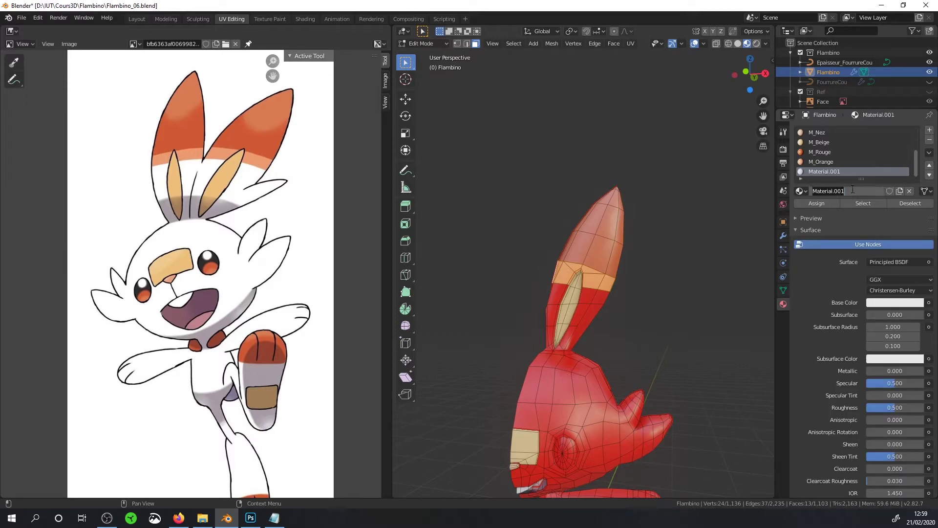
double_click(853, 190)
type("M_FourrureBlanche")
key("Return")
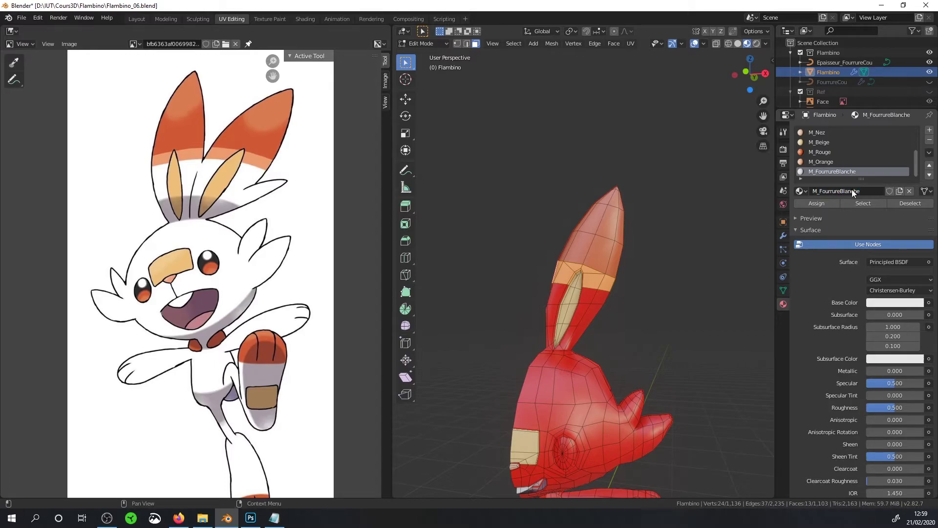
key("alt+a")
scroll(860, 164, "up", 4)
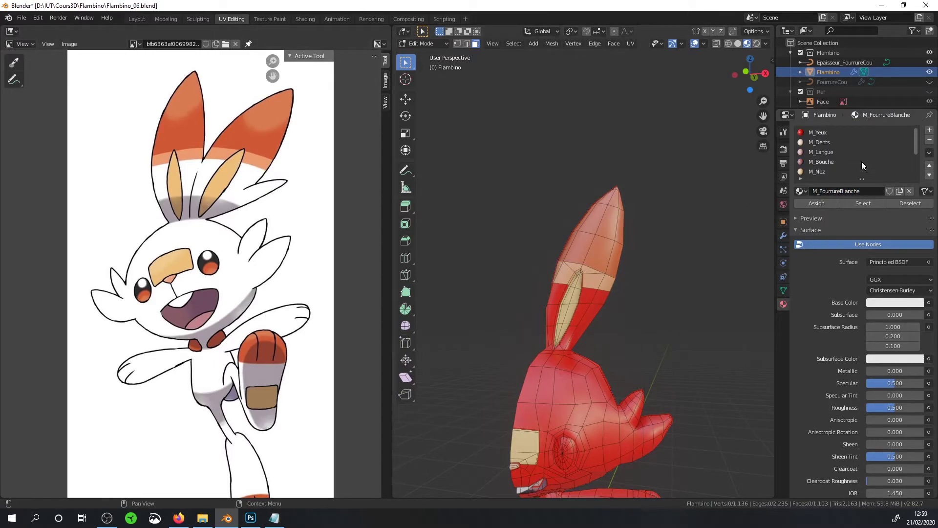
- Check which faces use the M_Yeux and M_Orange slots in solid shading
left_click(828, 132)
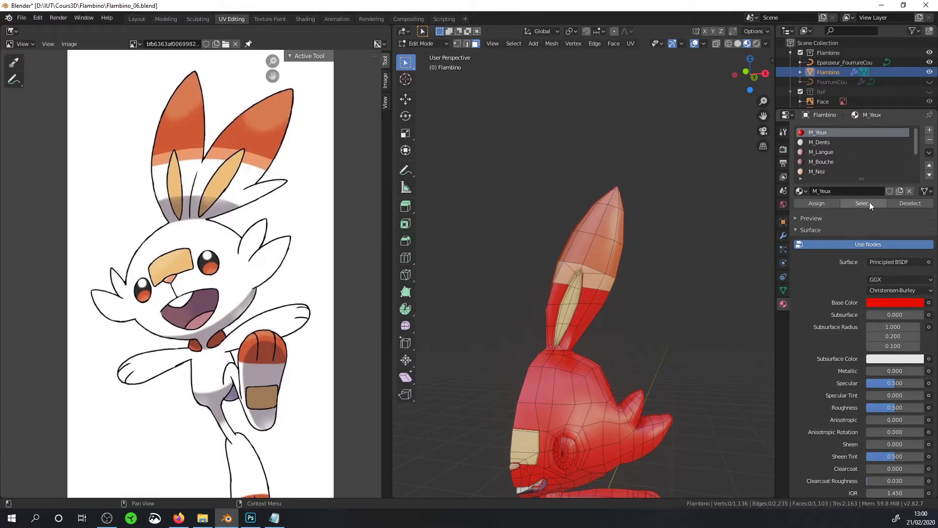
left_click(872, 203)
left_click(821, 141)
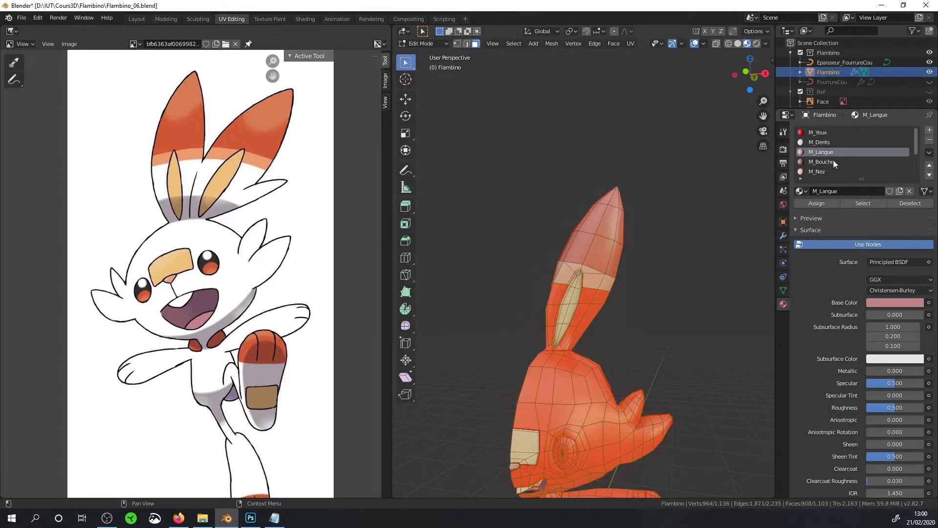
left_click(834, 161)
left_click(850, 172)
scroll(855, 161, "down", 4)
left_click(825, 161)
left_click(863, 202)
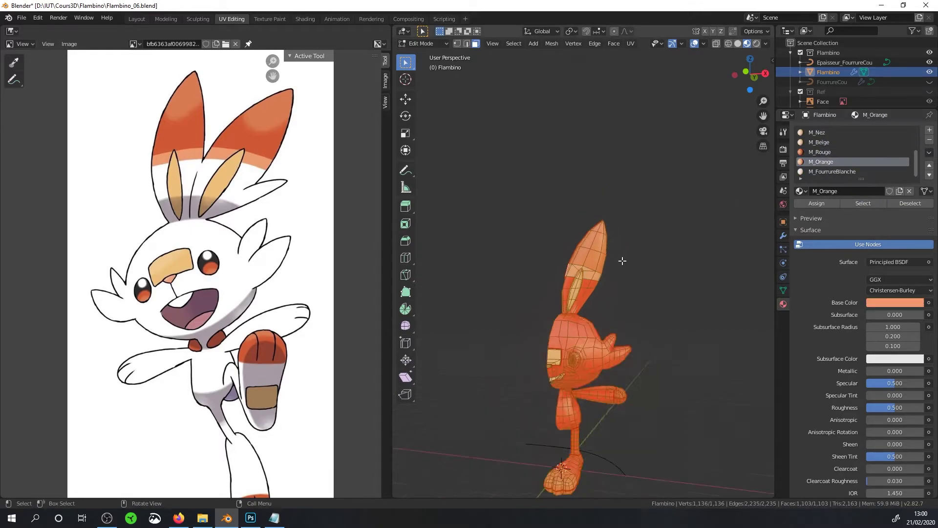
left_click(739, 44)
left_click_drag(747, 73, 683, 215)
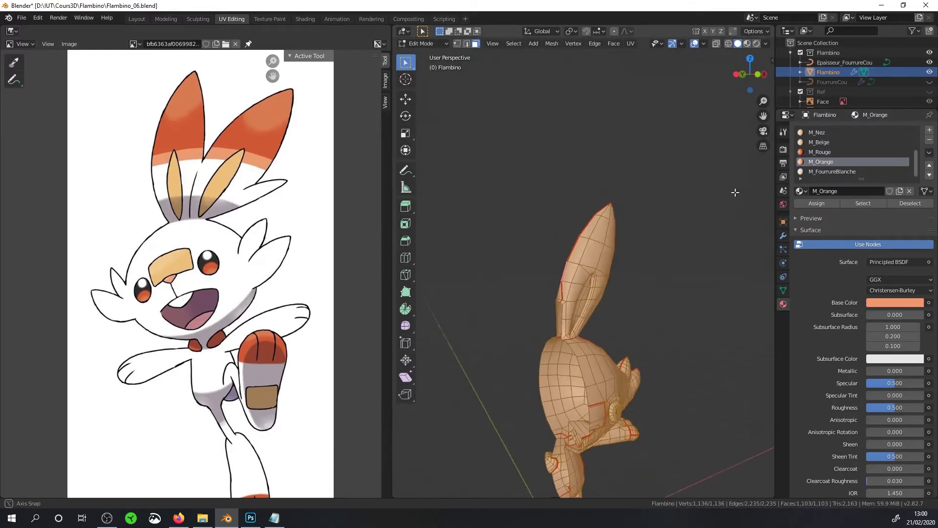
scroll(855, 152, "up", 3)
- Select the linked eye faces and assign them the red M_Yeux material
left_click(821, 132)
mouse_move(684, 245)
middle_mouse_down()
mouse_move(647, 260)
mouse_move(575, 325)
mouse_move(592, 303)
middle_mouse_up()
scroll(677, 263, "up", 4)
scroll(677, 263, "down", 4)
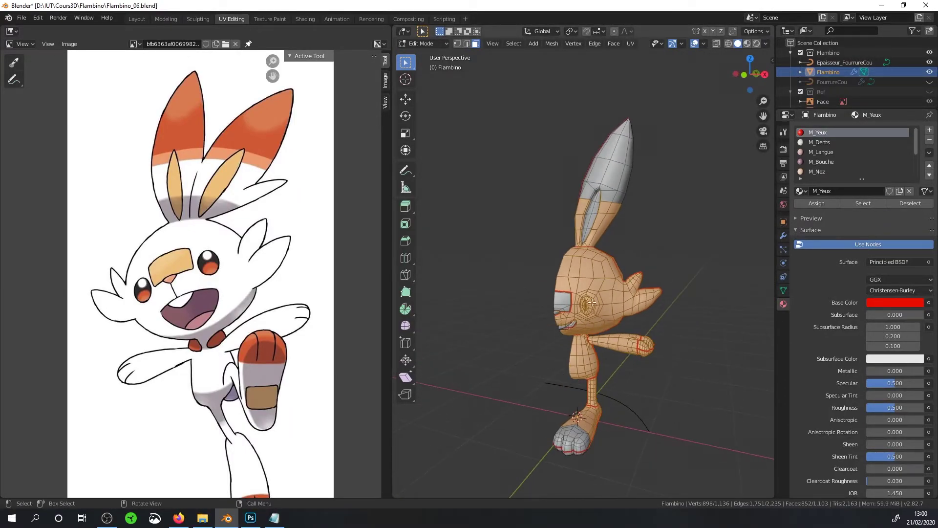
scroll(613, 302, "up", 2)
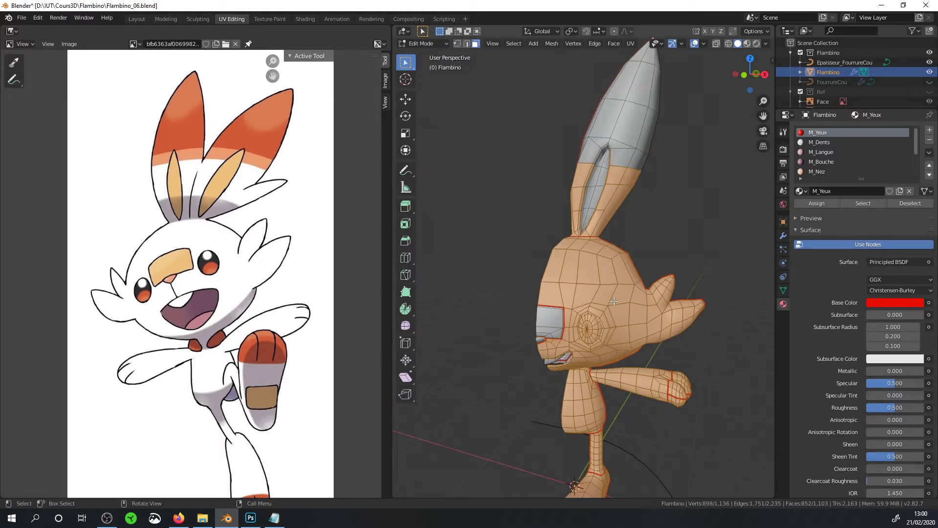
middle_click_drag(617, 300, 624, 259)
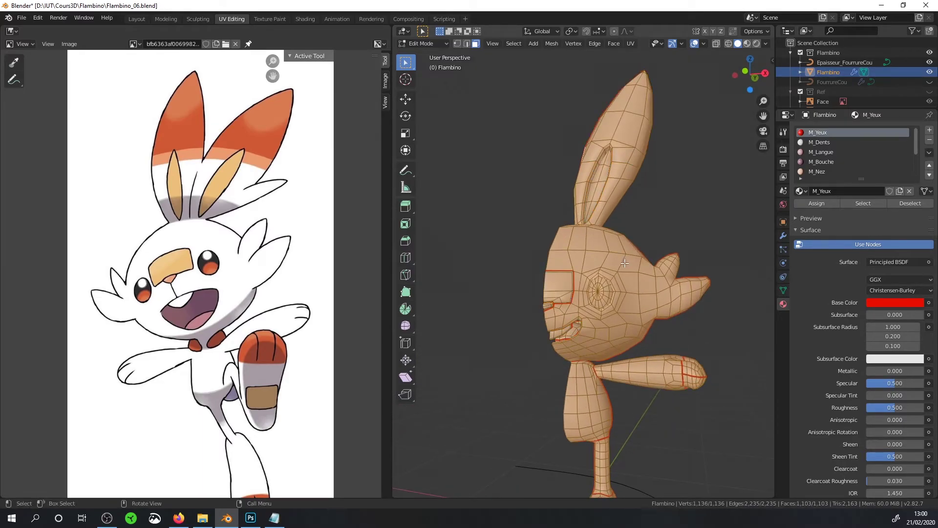
key("alt+a")
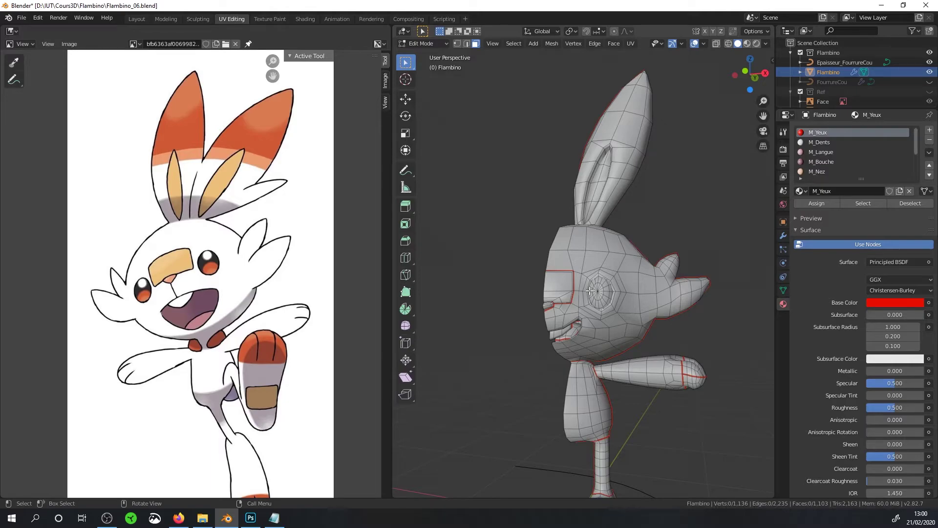
key("l")
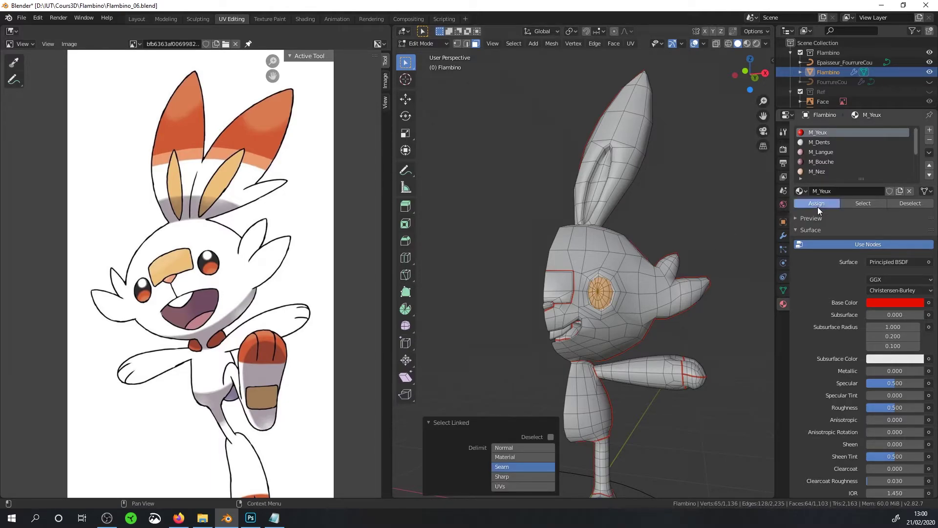
left_click(817, 207)
- Check the face assignments of the eye, teeth, mouth and orange material slots
left_click(855, 204)
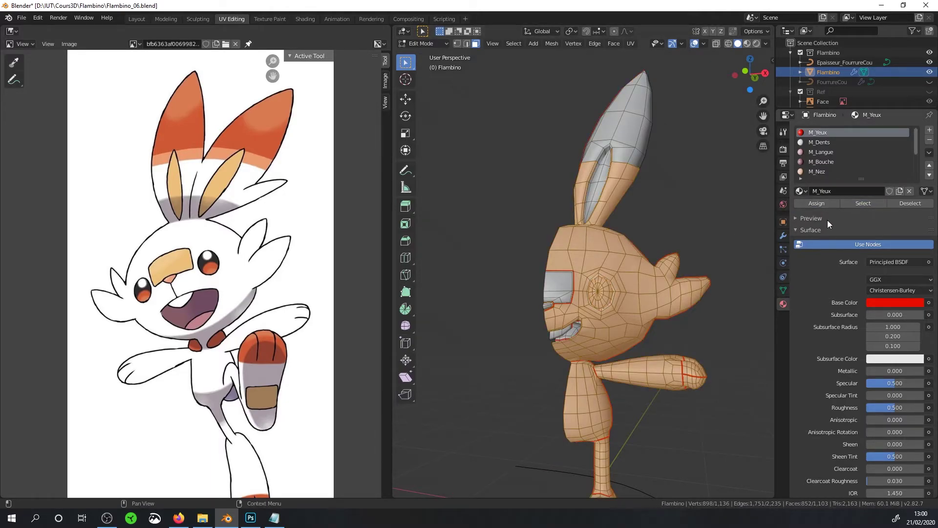
left_click(905, 204)
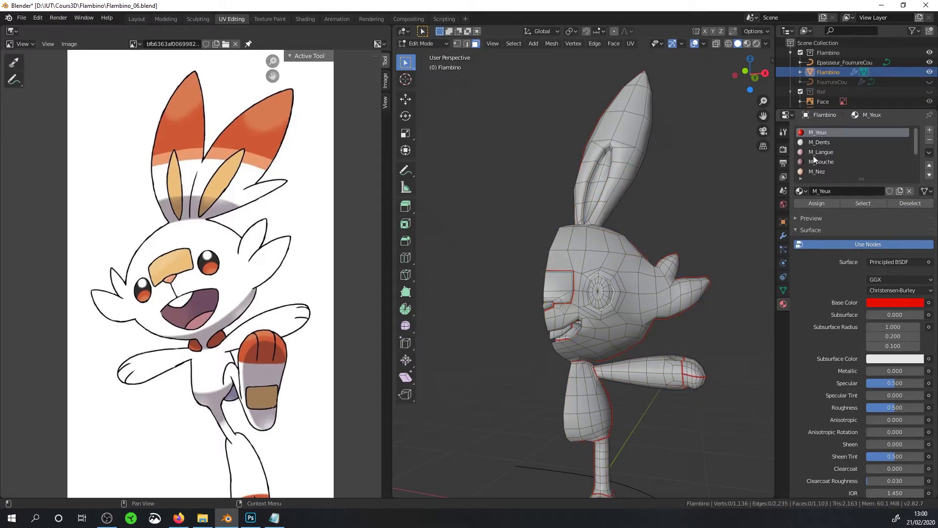
left_click(819, 142)
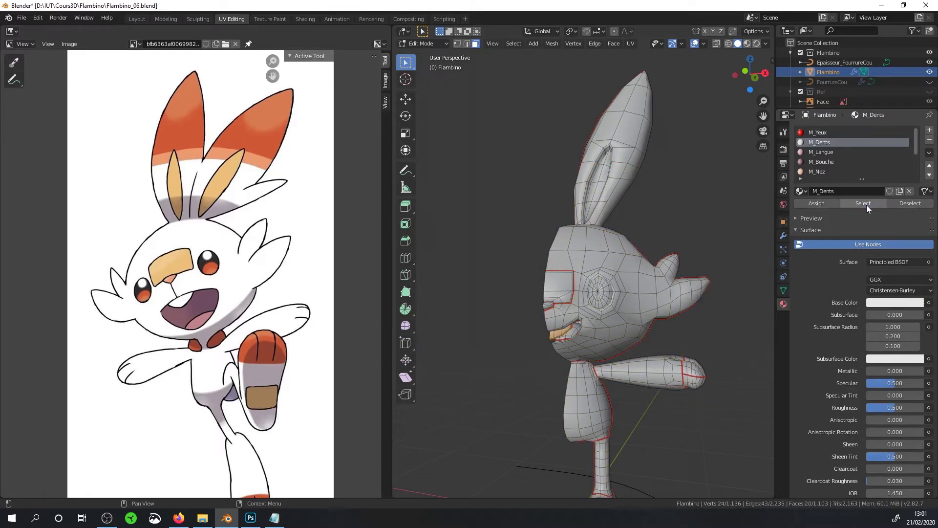
left_click(834, 150)
left_click(861, 203)
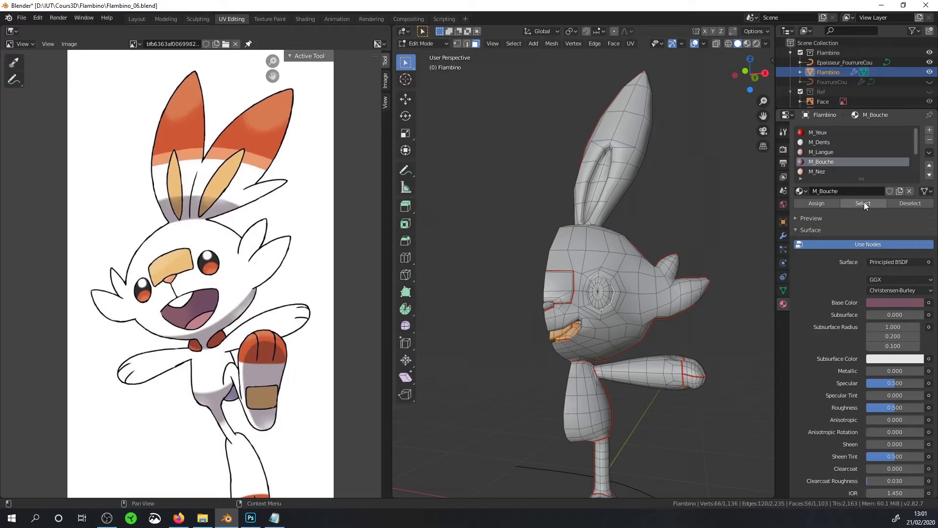
scroll(839, 169, "down", 3)
left_click(822, 171)
left_click(856, 200)
scroll(855, 198, "down", 1, "ctrl")
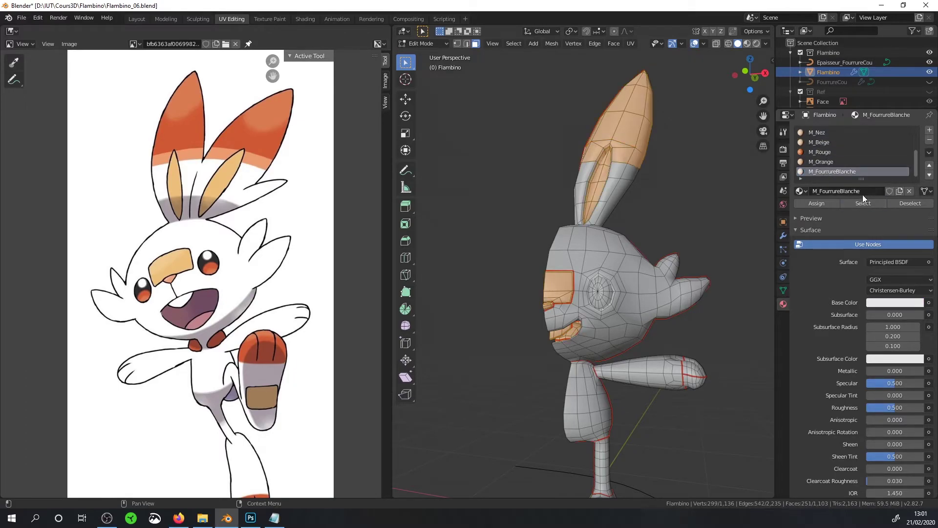
middle_click_drag(737, 262, 687, 241)
scroll(672, 297, "up", 2)
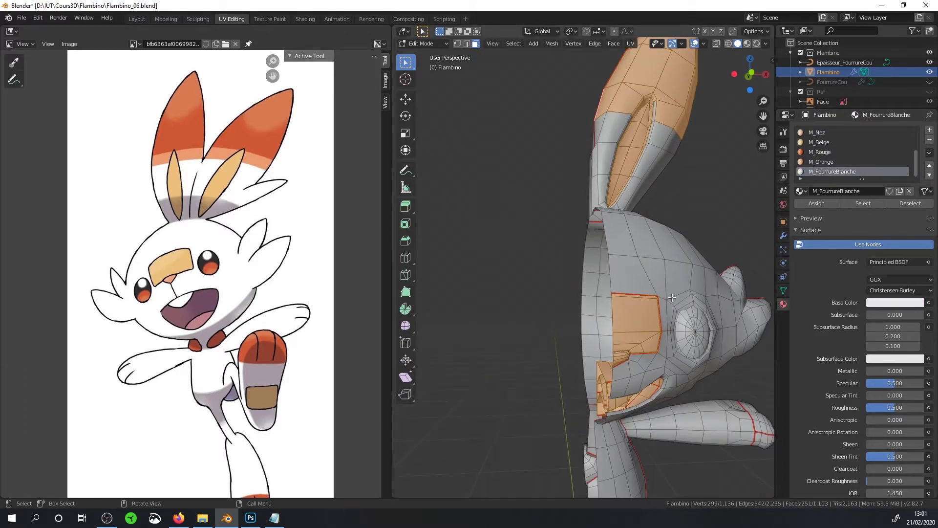
- Invert the selection from the eyes, assign M_FourrureBlanche to the remaining fur, and preview colours
key("l")
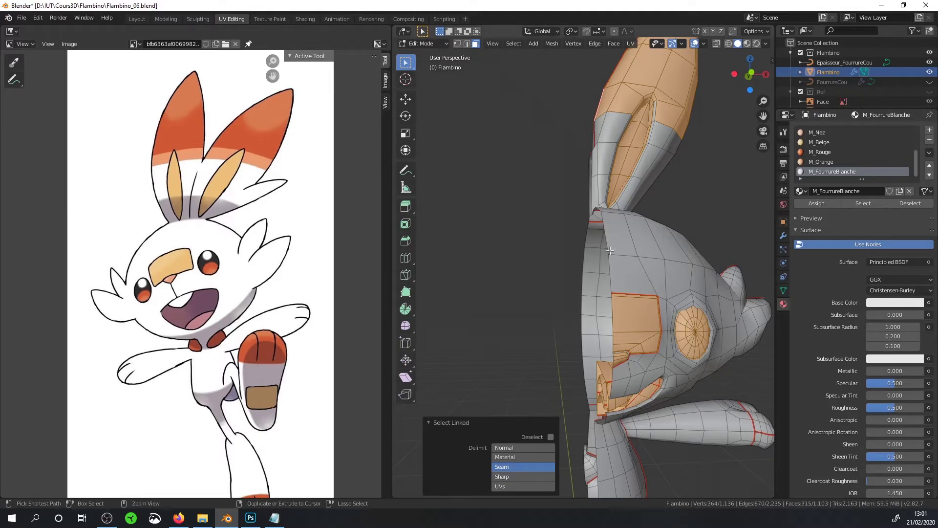
key("ctrl+i")
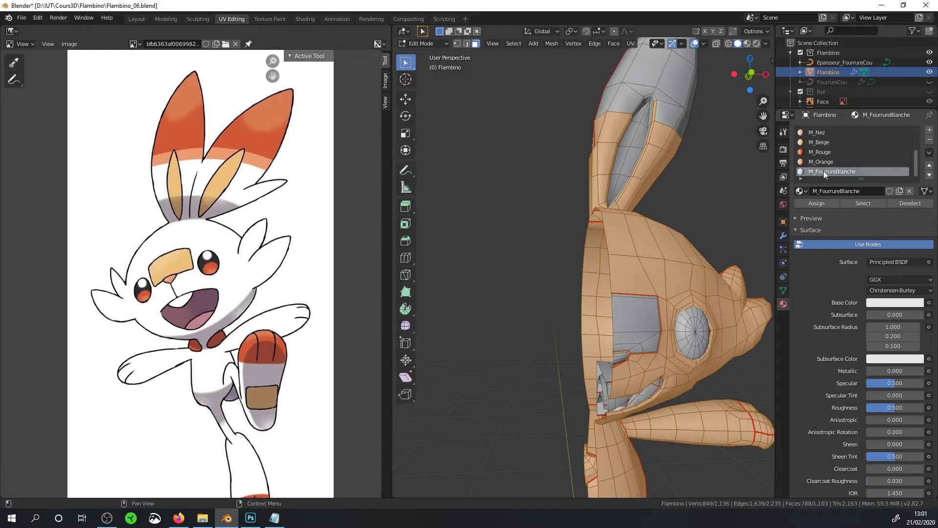
scroll(697, 122, "up", 2)
scroll(831, 156, "up", 2)
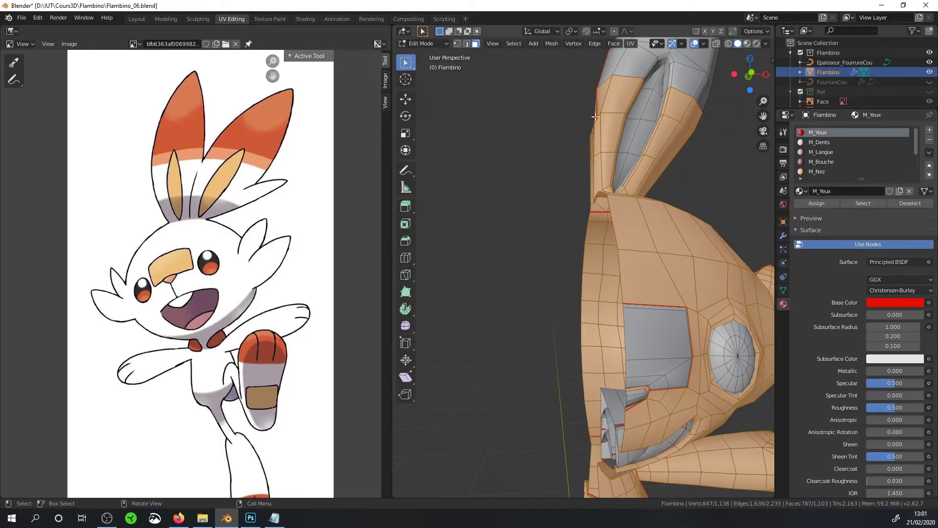
scroll(830, 162, "down", 1)
left_click(827, 172)
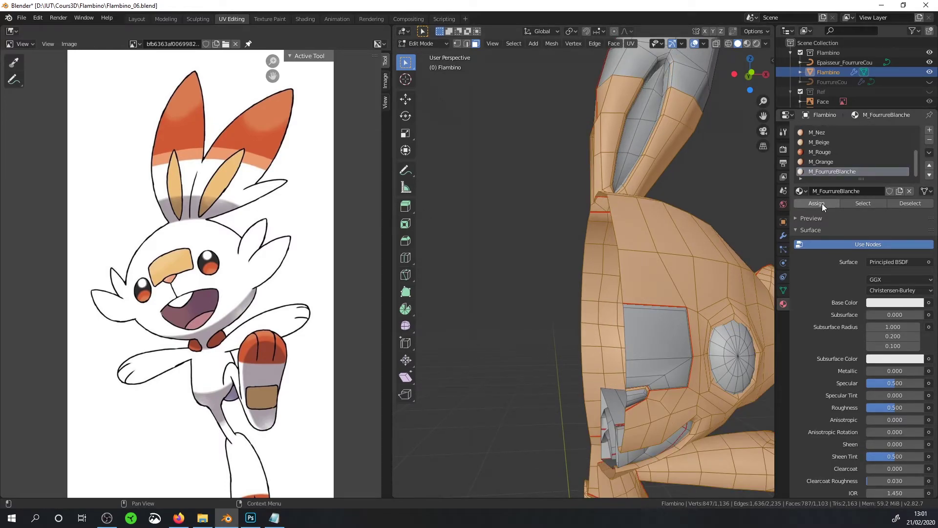
left_click(747, 44)
scroll(649, 207, "down", 5)
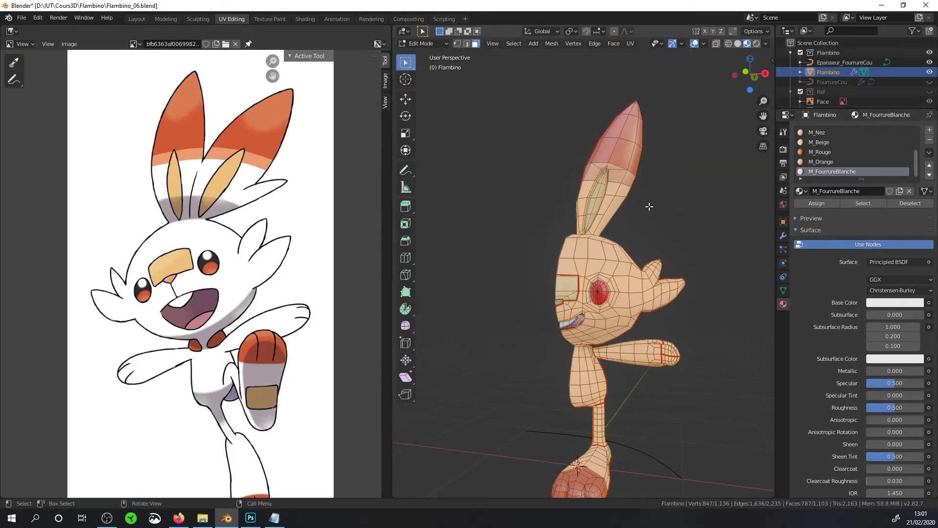
- In Object Mode, enable the Mirror modifier's viewport display to show Flambino's full body
key("Tab")
scroll(655, 248, "up", 4)
scroll(643, 239, "down", 2)
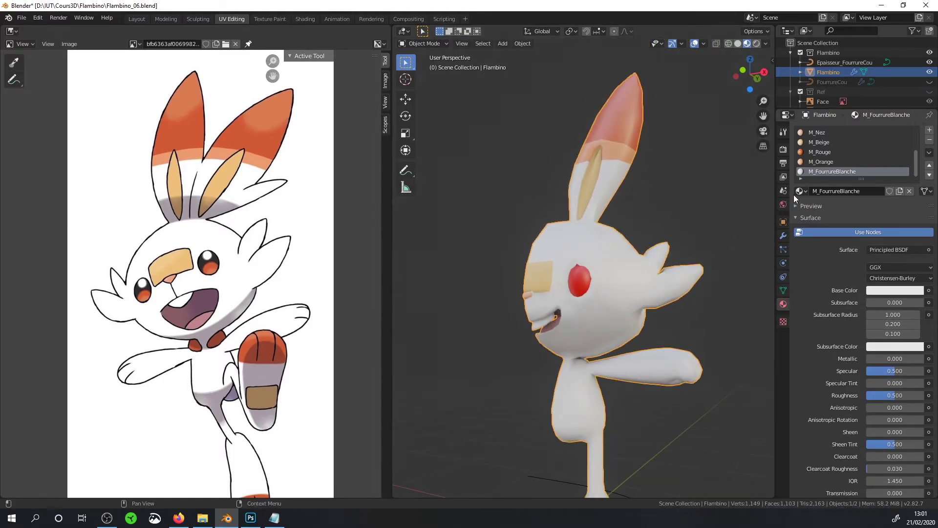
scroll(629, 216, "down", 4)
middle_click_drag(629, 216, 655, 263)
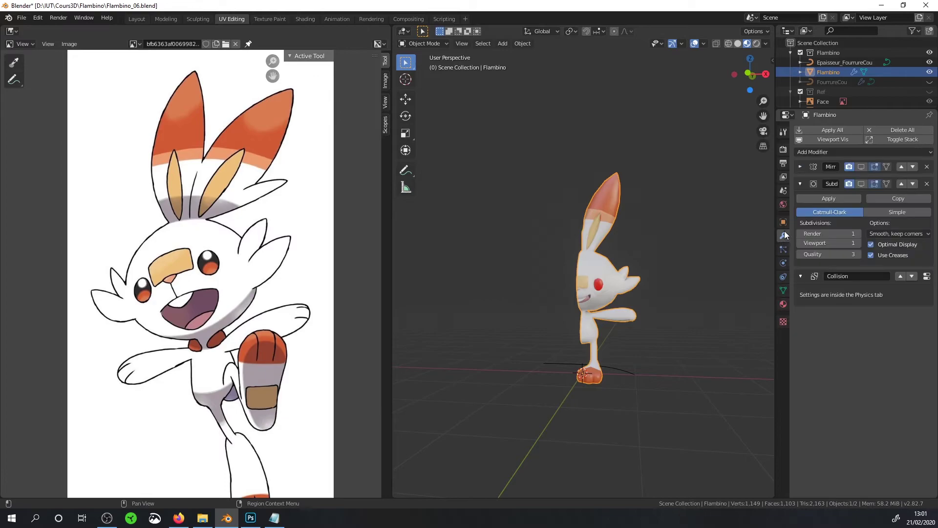
left_click(784, 236)
left_click(861, 183)
left_click(861, 166)
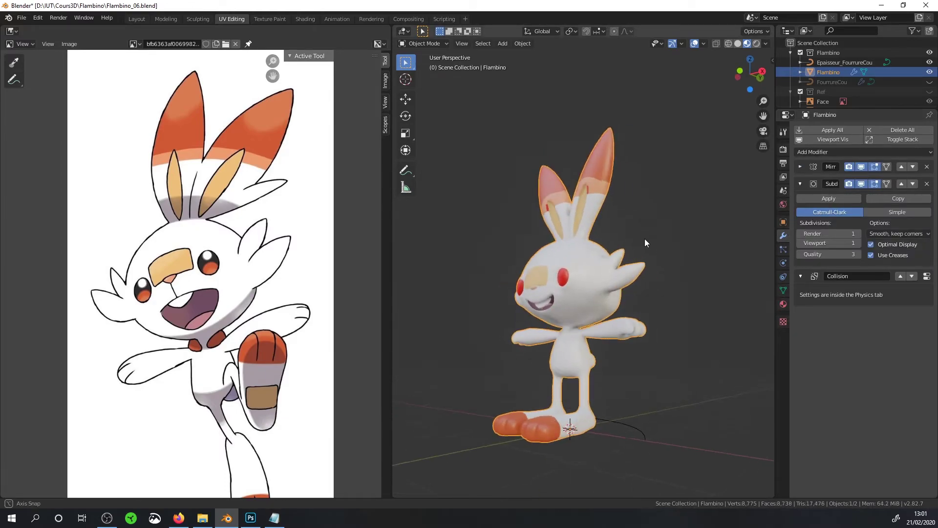
scroll(644, 238, "up", 3)
scroll(673, 233, "up", 1)
middle_click_drag(673, 232, 620, 246)
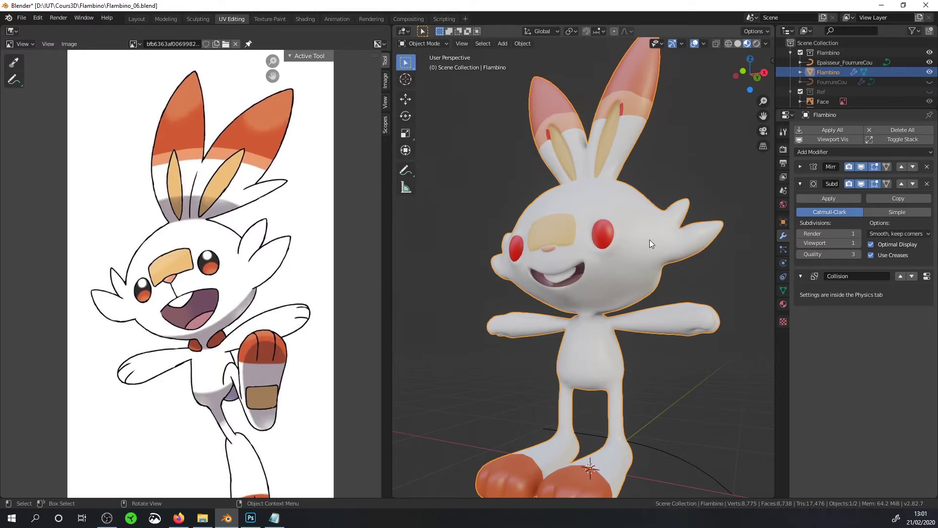
scroll(649, 239, "up", 3)
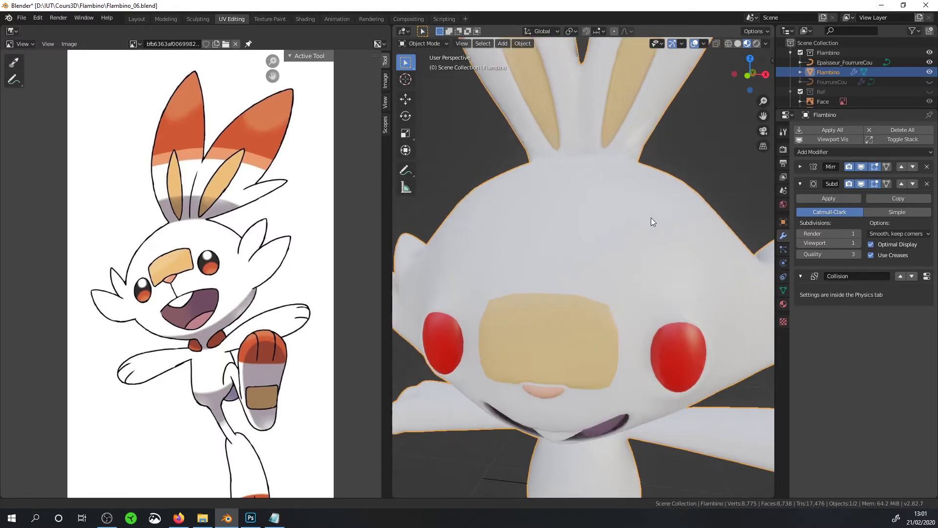
scroll(651, 218, "up", 3)
- Inspect both ears in Edit Mode, then select the FourrureCou neck-fur object
key("Tab")
middle_click_drag(559, 168, 631, 176)
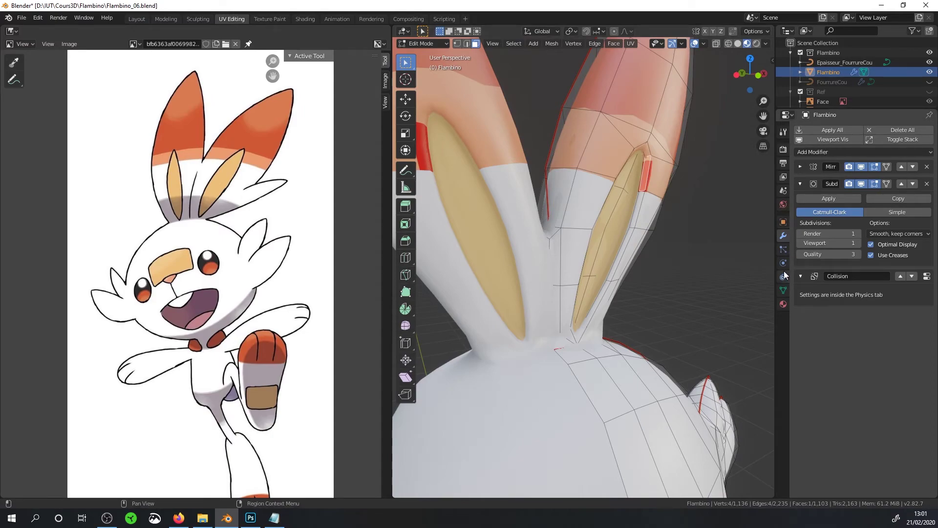
left_click(783, 304)
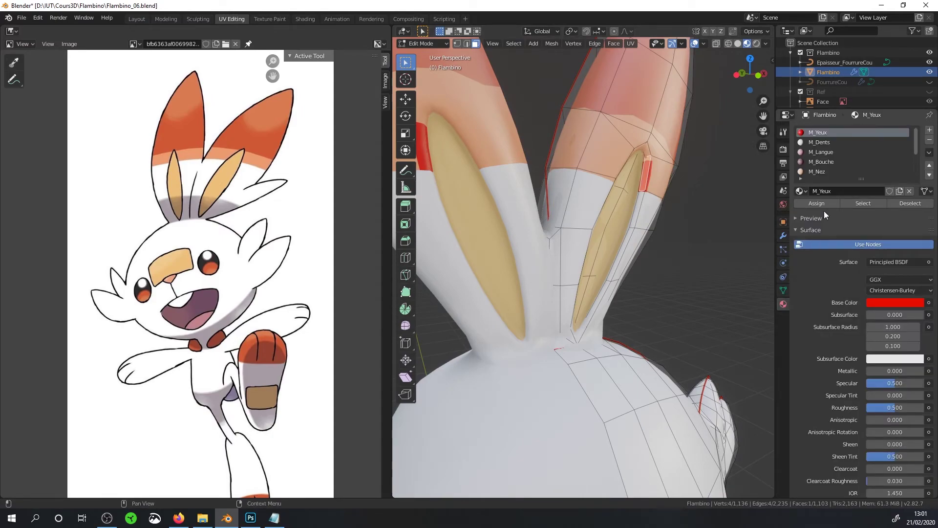
scroll(826, 151, "down", 4)
left_click(826, 161)
key("Tab")
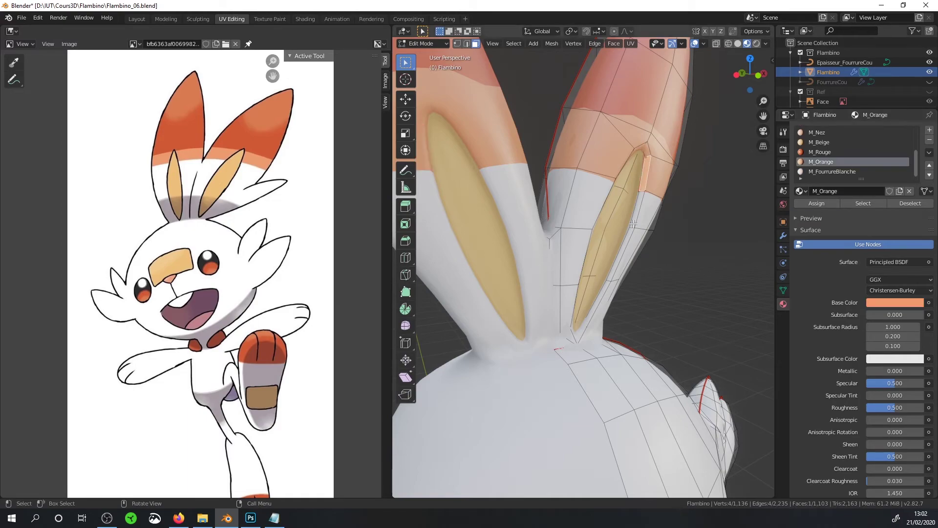
key("Home")
scroll(634, 205, "up", 3)
left_click(837, 82)
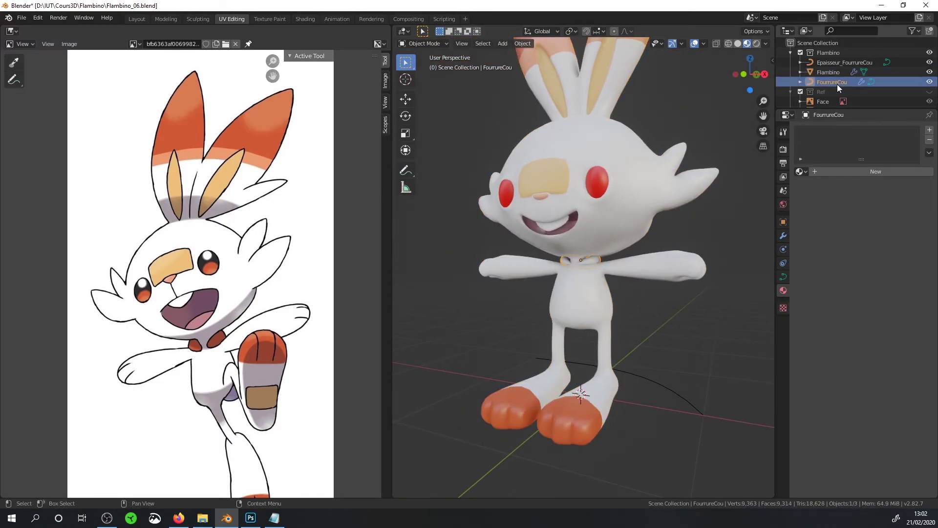
- Assign the existing M_Rouge material to the FourrureCou neck fur object
left_click(805, 172)
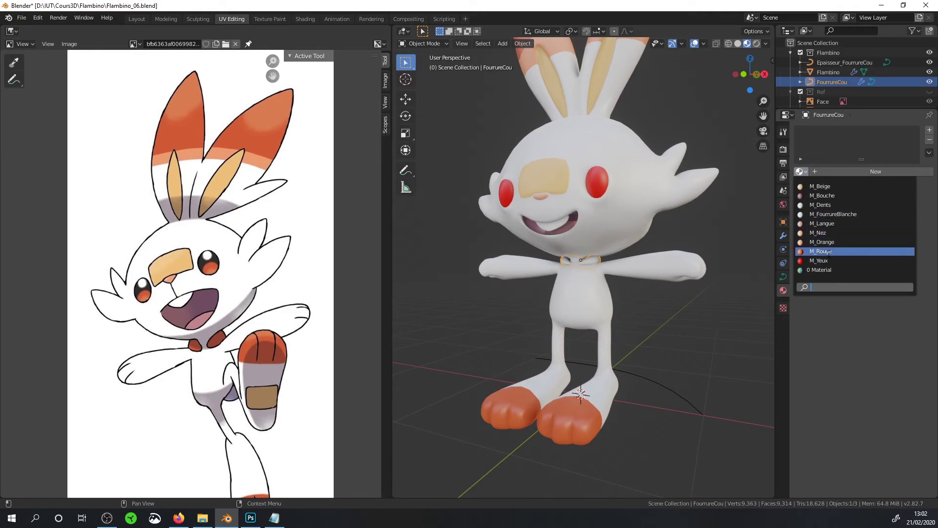
left_click(829, 251)
scroll(647, 262, "down", 3)
scroll(647, 262, "down", 2)
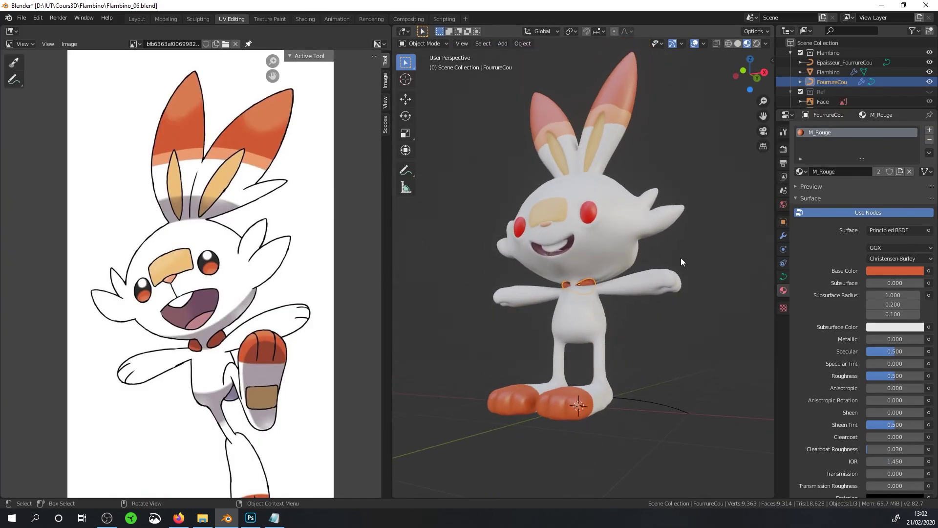
mouse_move(682, 259)
middle_mouse_down()
mouse_move(679, 331)
mouse_move(642, 324)
mouse_move(644, 299)
middle_mouse_up()
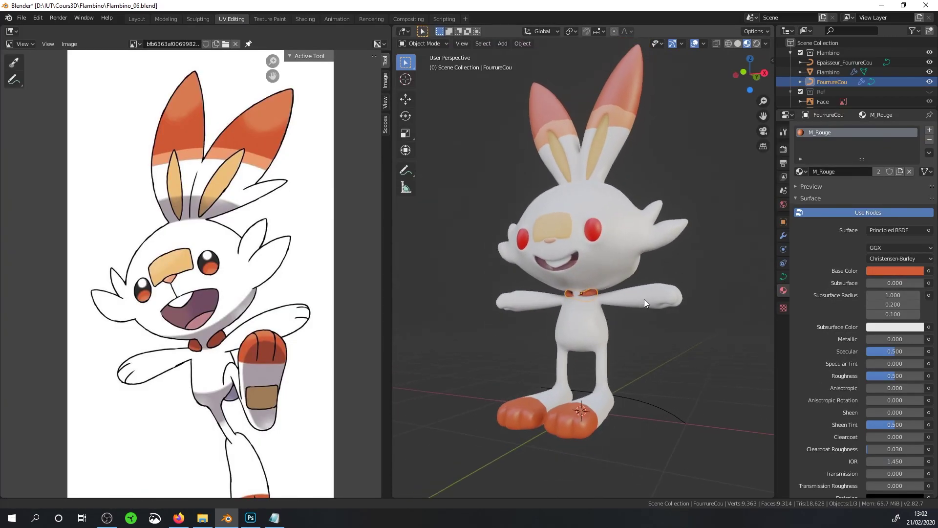